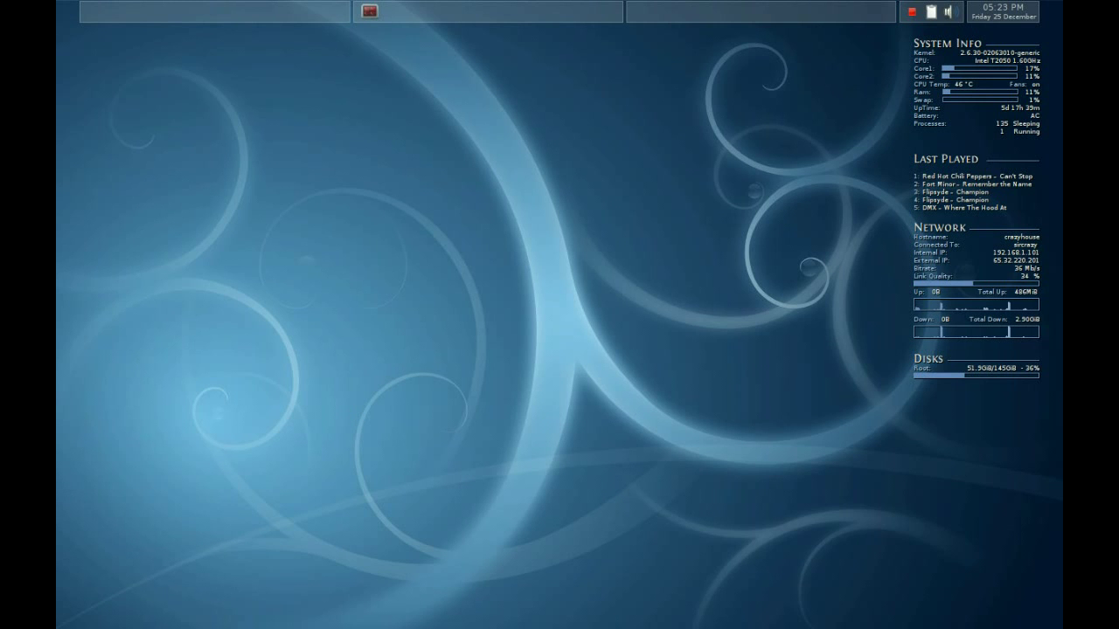
Step: Right-click the empty desktop to show the Openbox root menu with its program categories
right_click(574, 158)
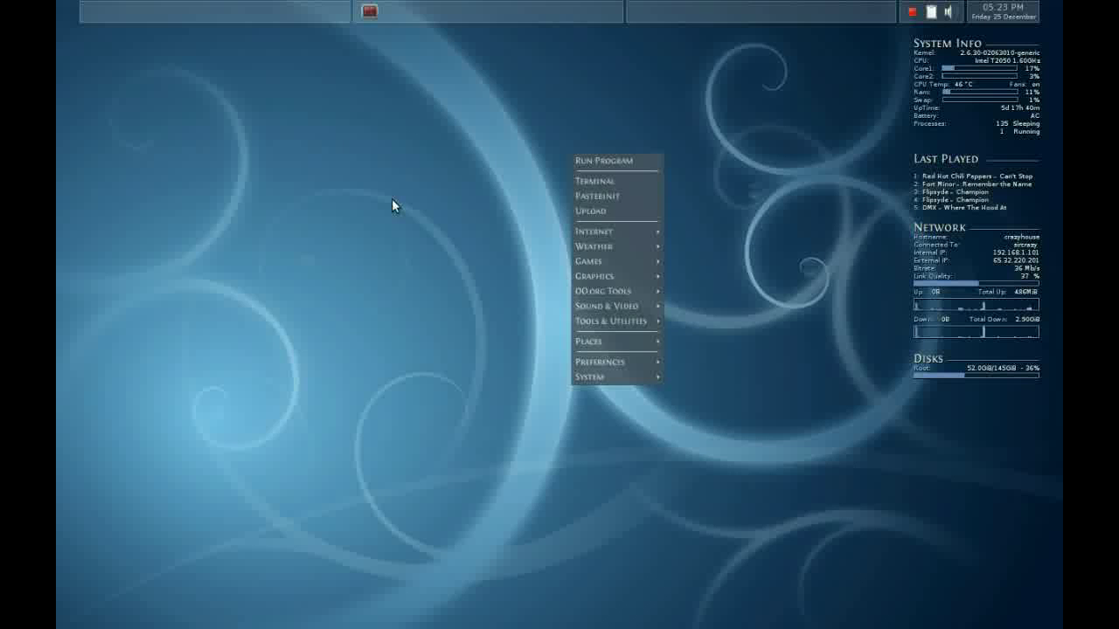
Step: Launch Preferences > Openbox Config > GUI Menu Editor and move its window into place
left_click(282, 168)
right_click(282, 168)
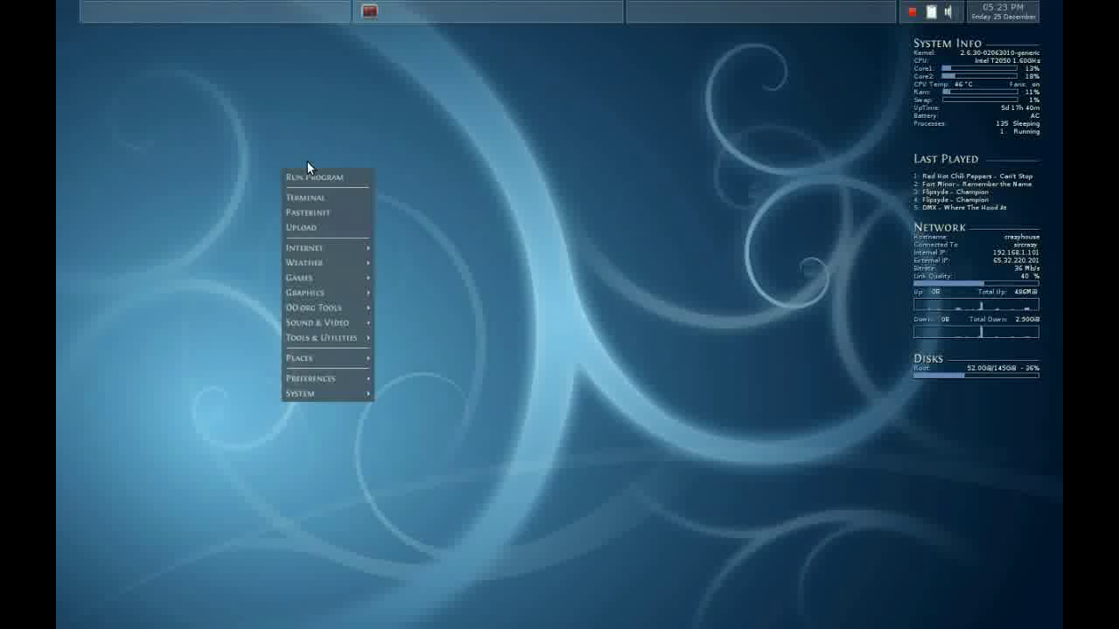
mouse_move(345, 378)
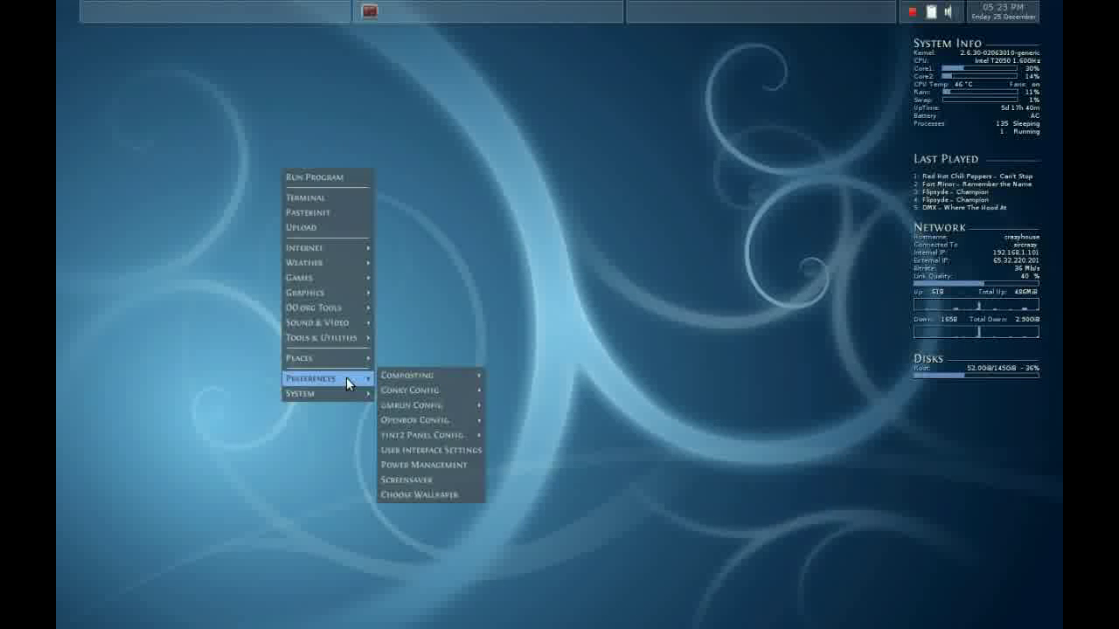
mouse_move(451, 421)
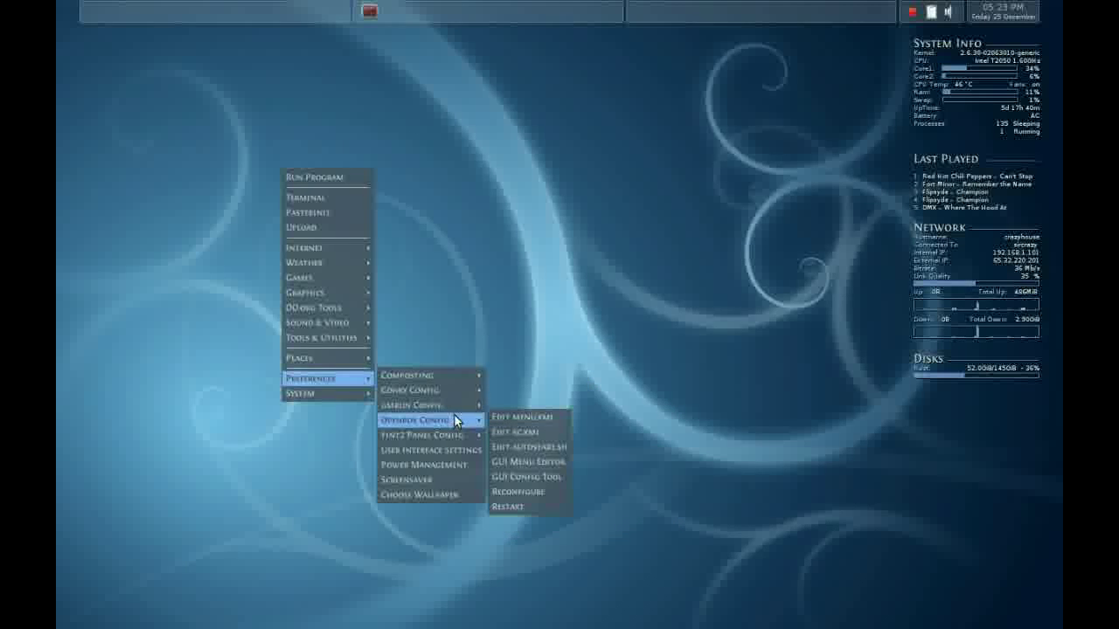
left_click(543, 465)
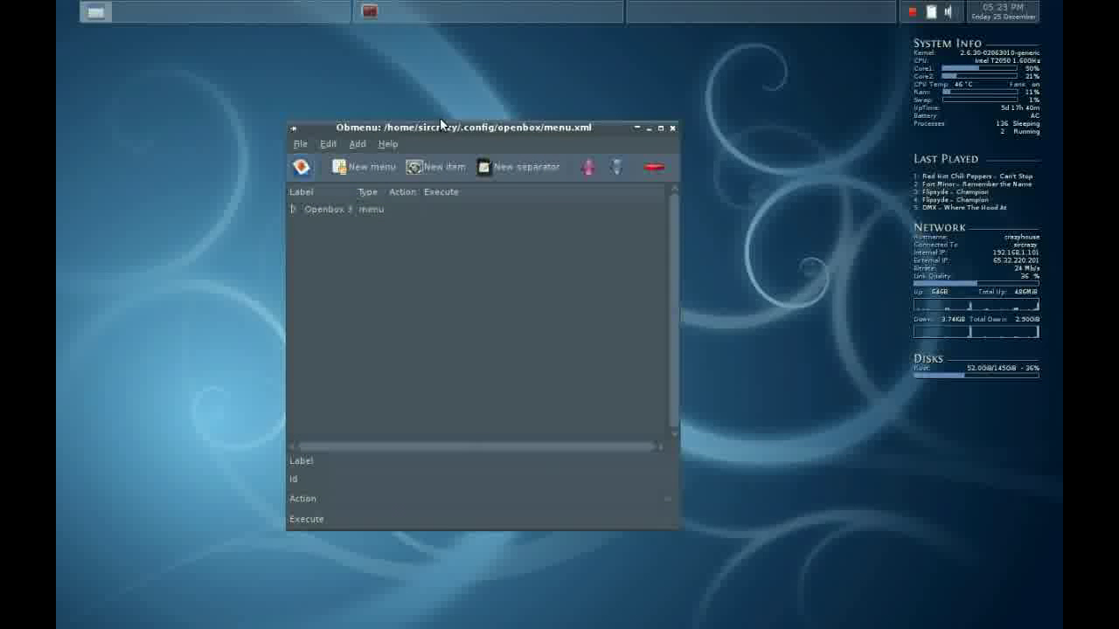
left_click_drag(481, 156, 572, 149)
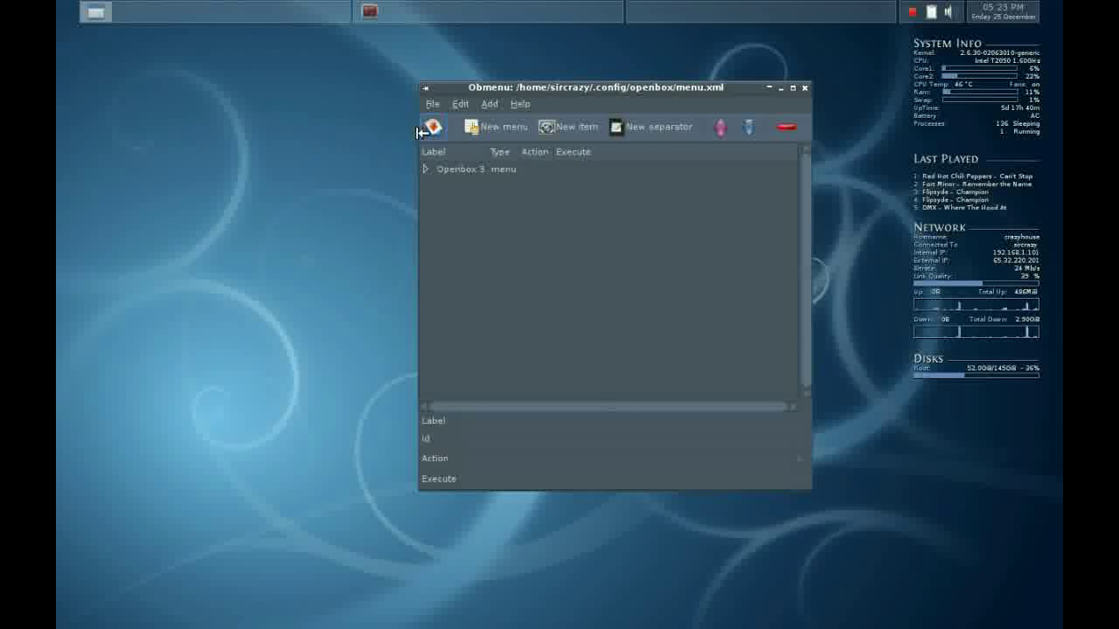
Step: Insert a 'Web Browser' item running firefox-3.5 above Terminal in Openbox 3 and save menu.xml
left_click(428, 169)
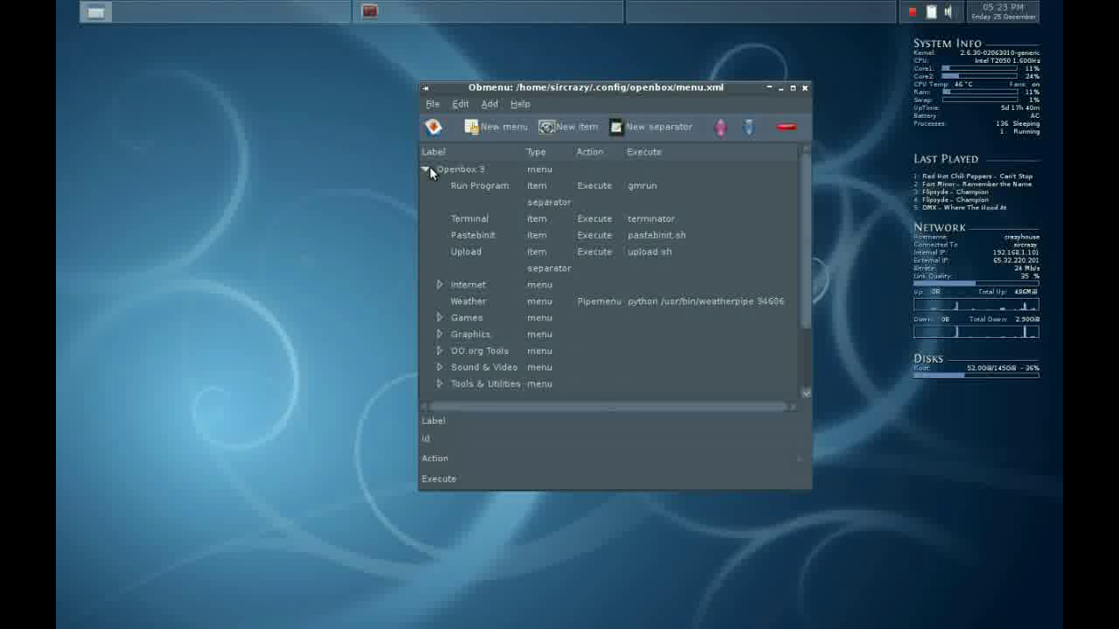
left_click(482, 222)
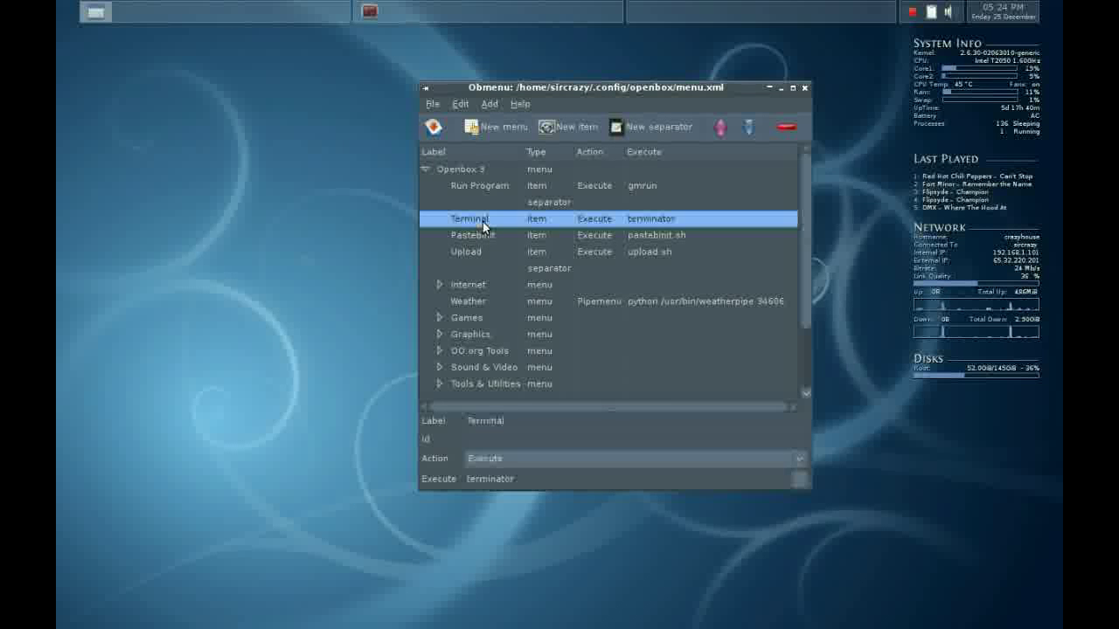
left_click(559, 127)
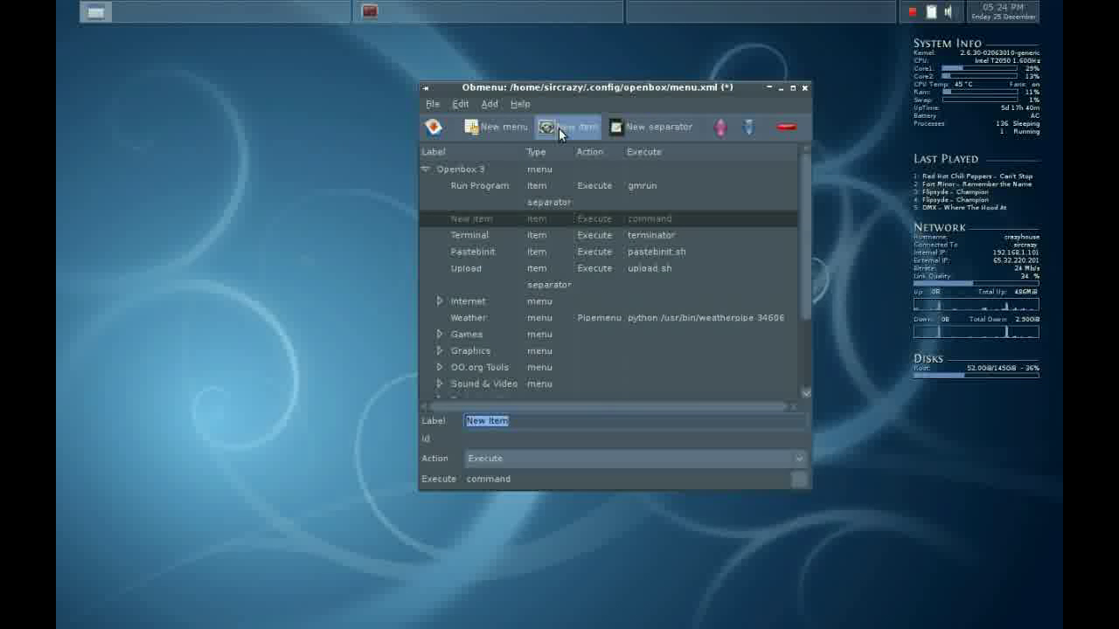
type("We")
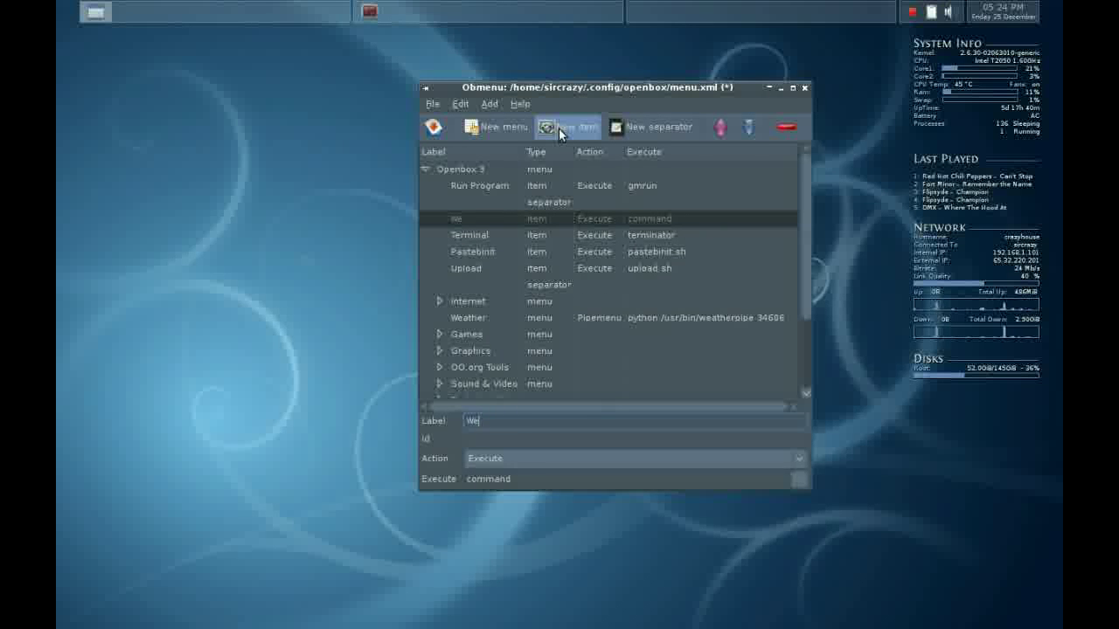
type("b Browser")
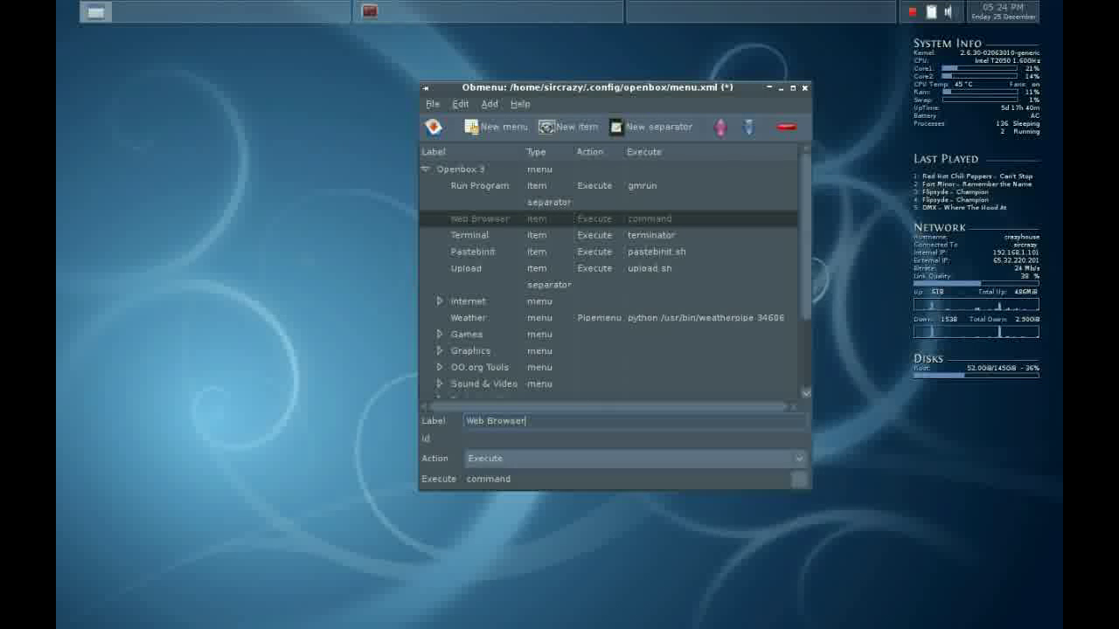
key("Tab")
key("Tab")
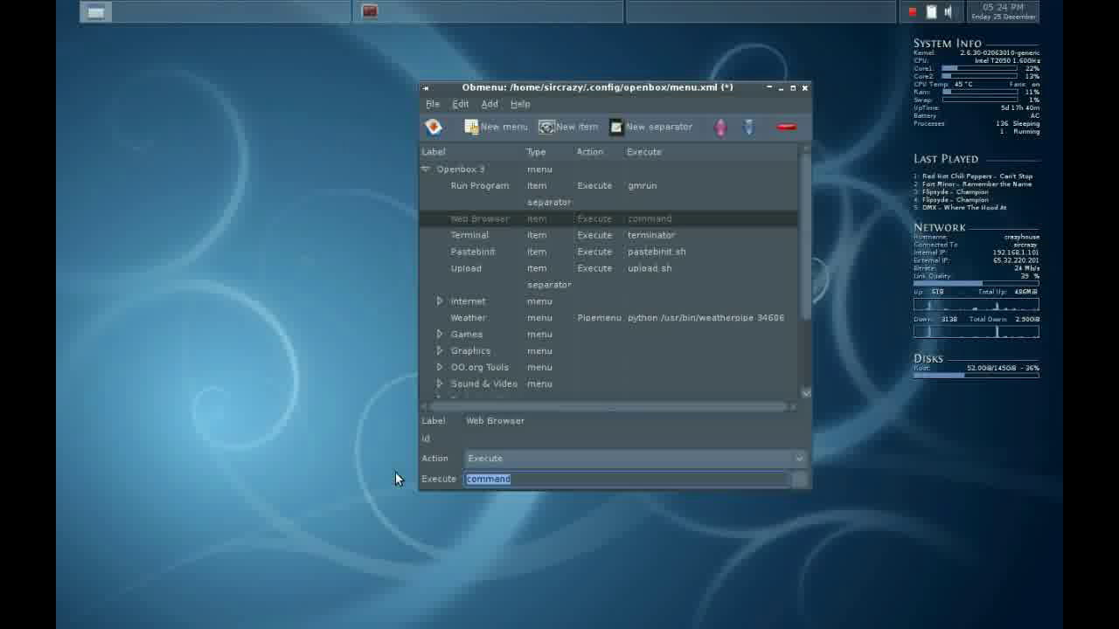
type("cirefox-3")
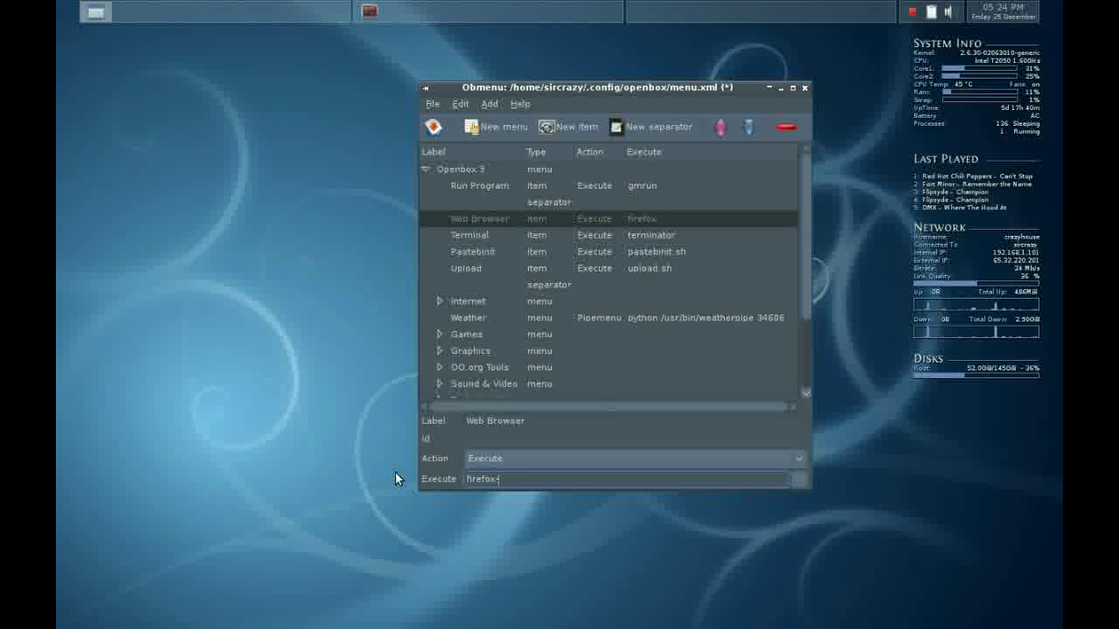
type(".5")
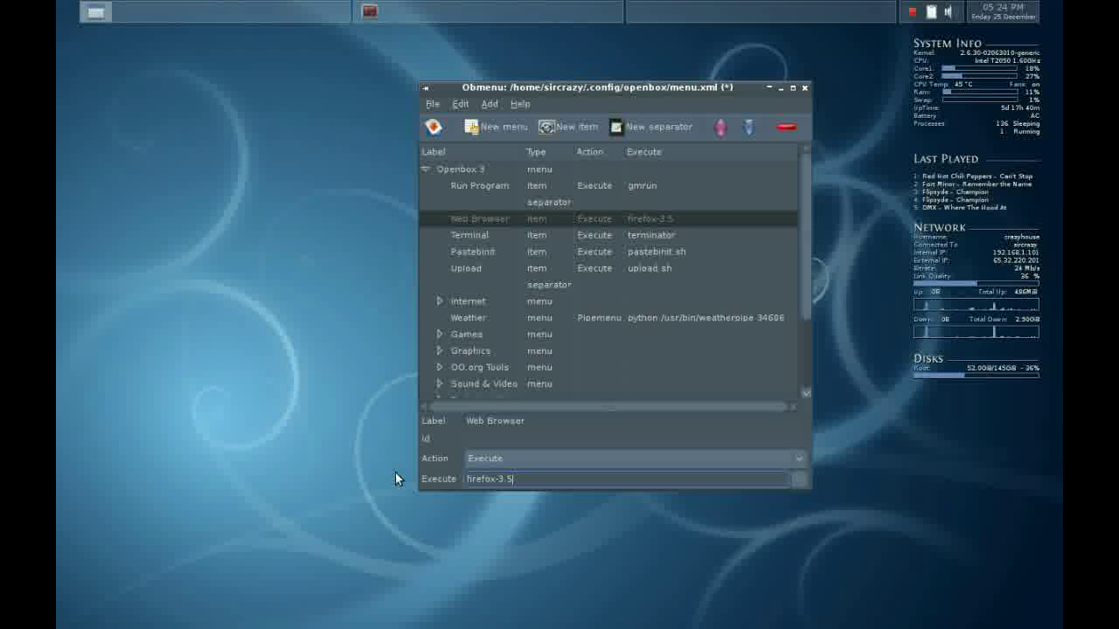
left_click(432, 128)
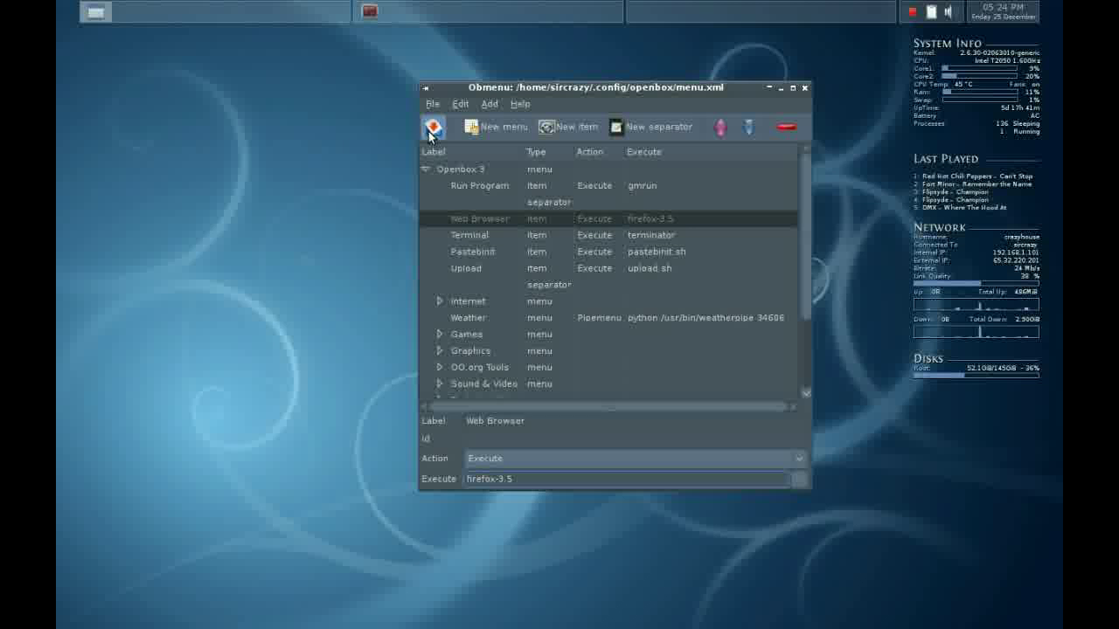
left_click(432, 130)
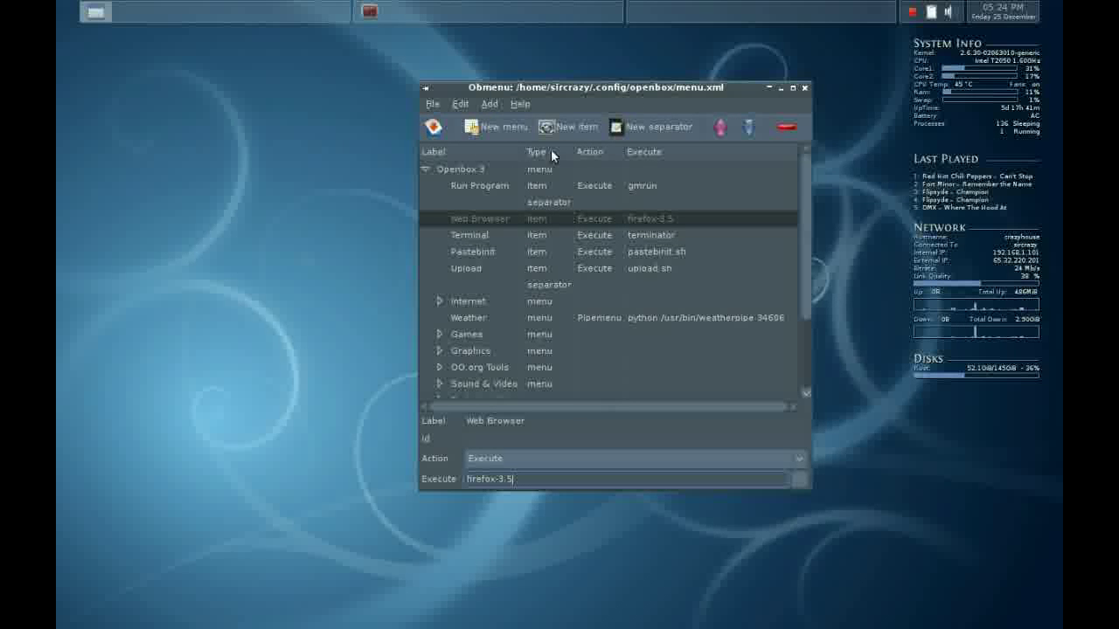
left_click(753, 123)
left_click(753, 127)
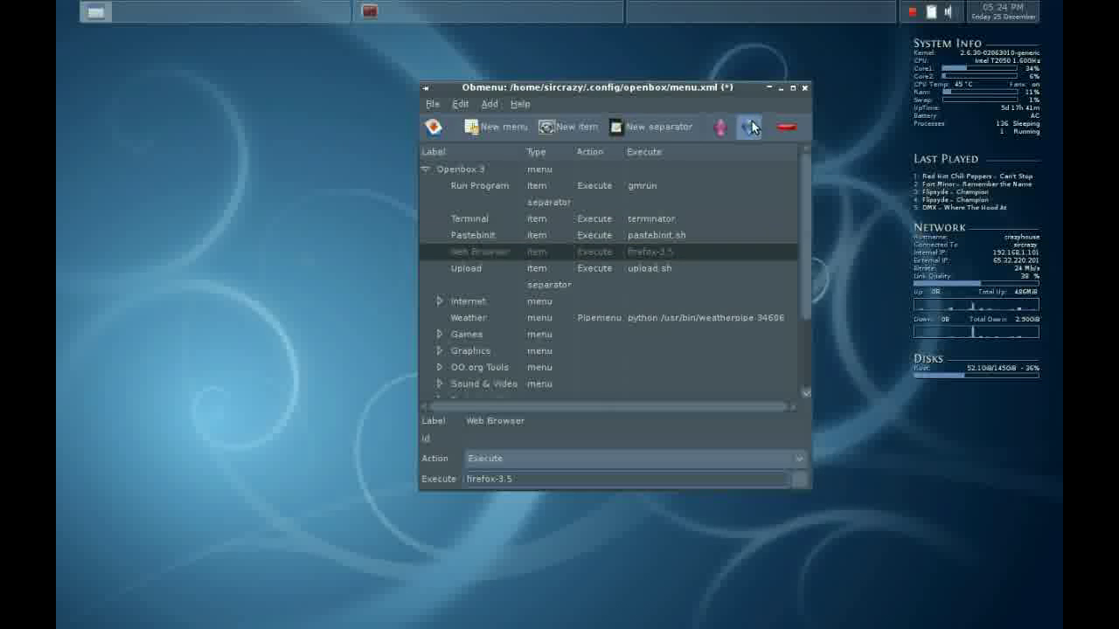
left_click(721, 127)
left_click(720, 127)
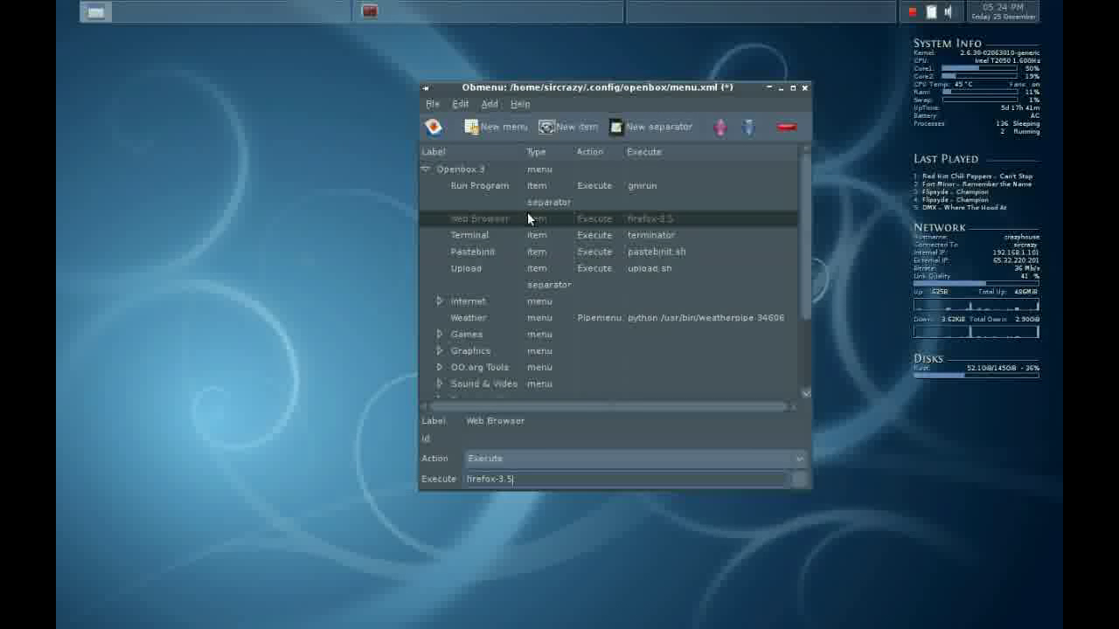
left_click(430, 126)
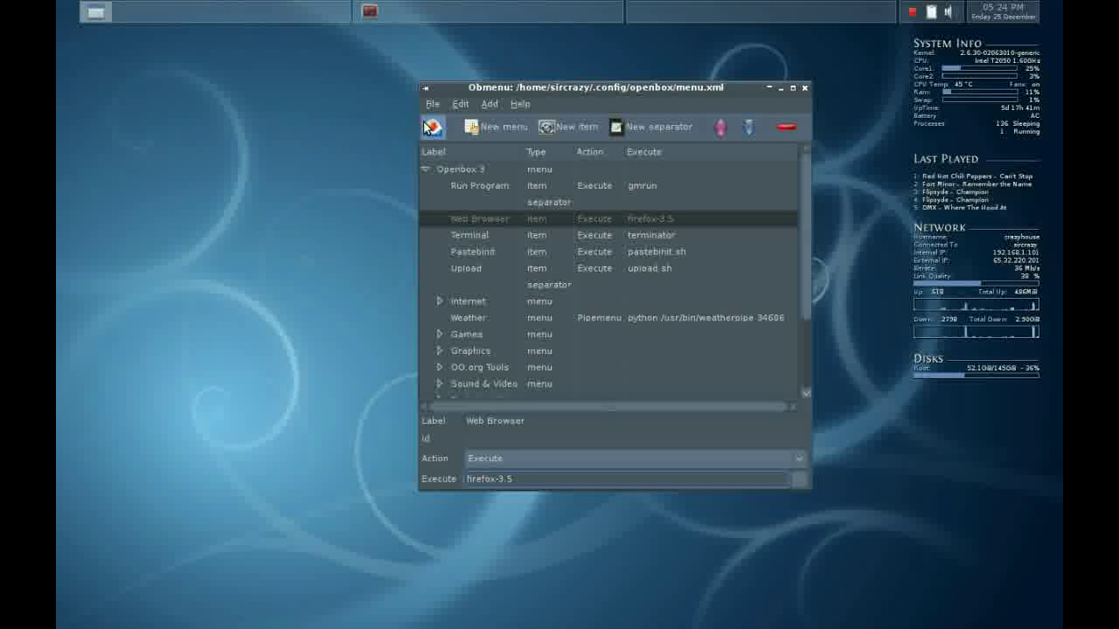
right_click(201, 138)
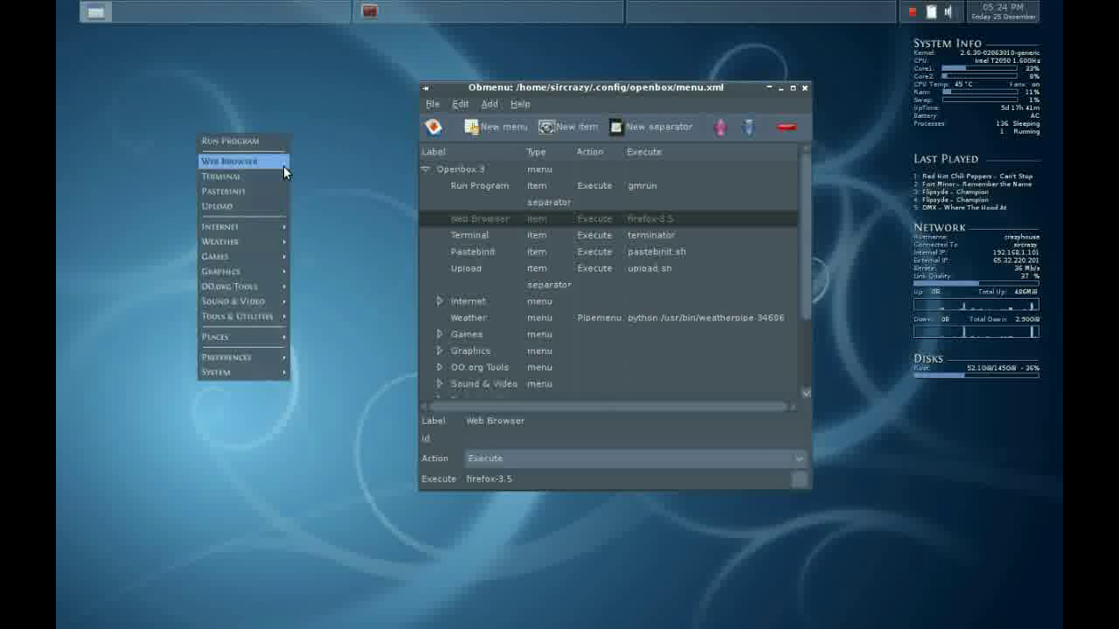
key("Escape")
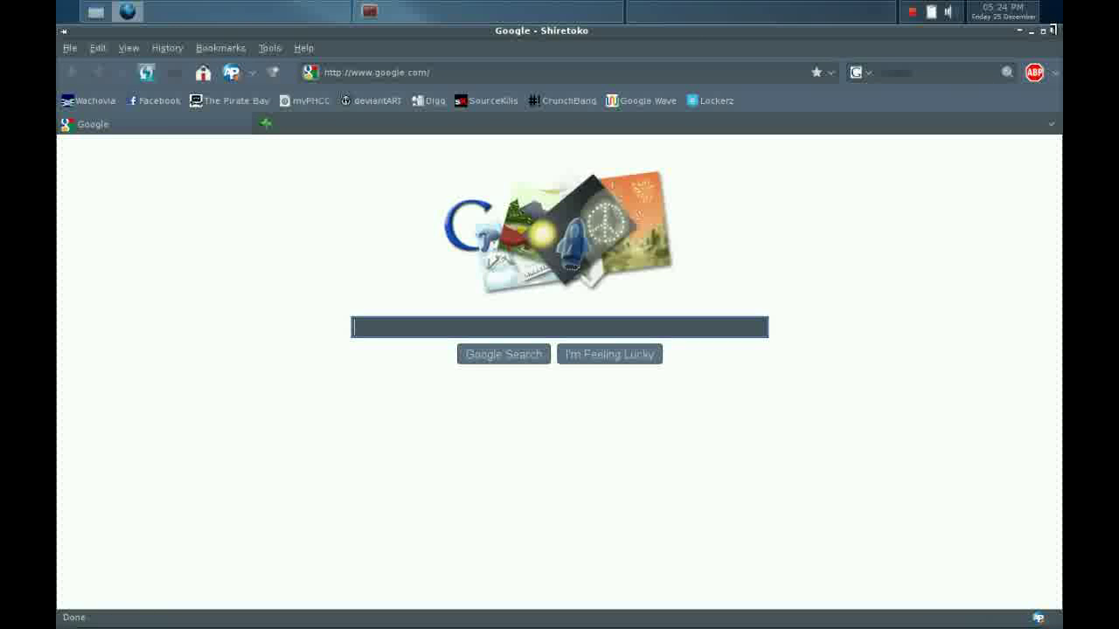
left_click(1055, 32)
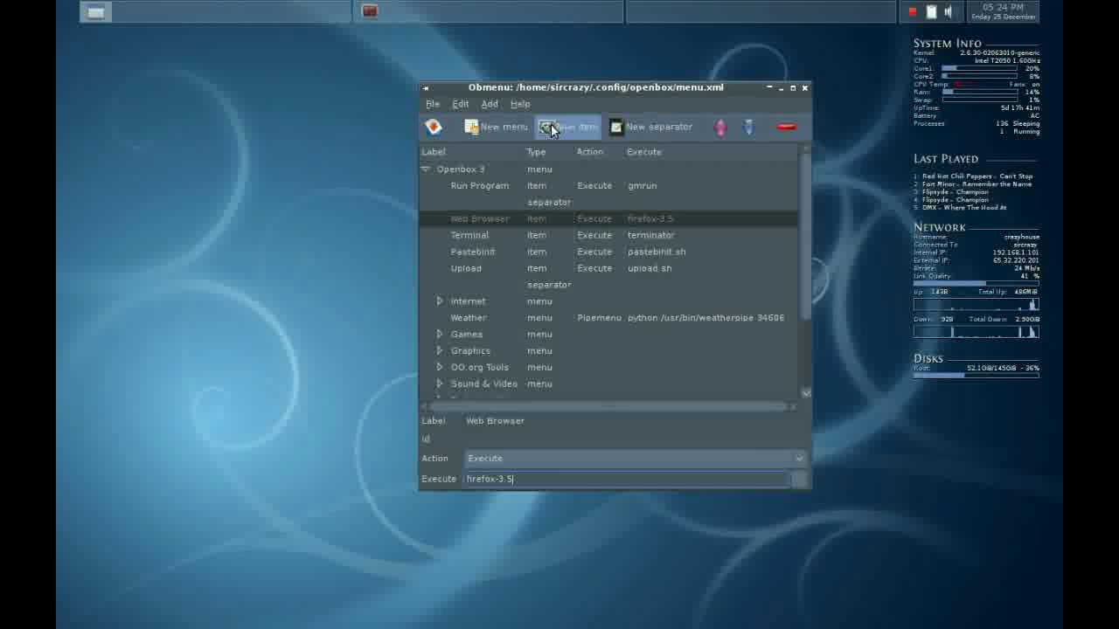
Step: Insert a new submenu above Games and label it 'Video'
scroll(532, 235, "down", 2)
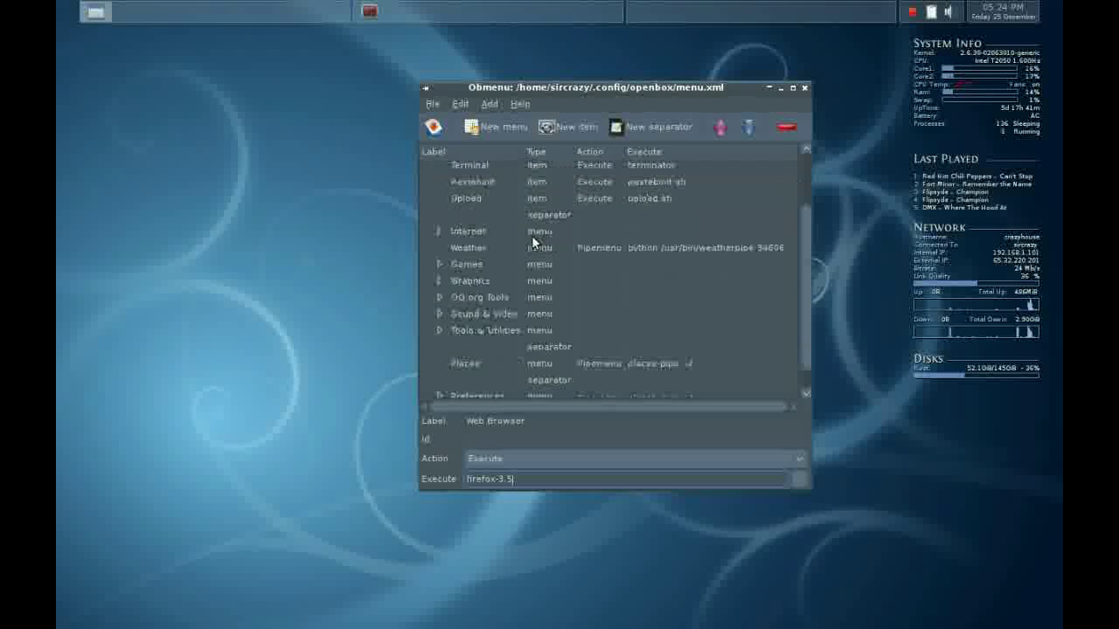
left_click(462, 265)
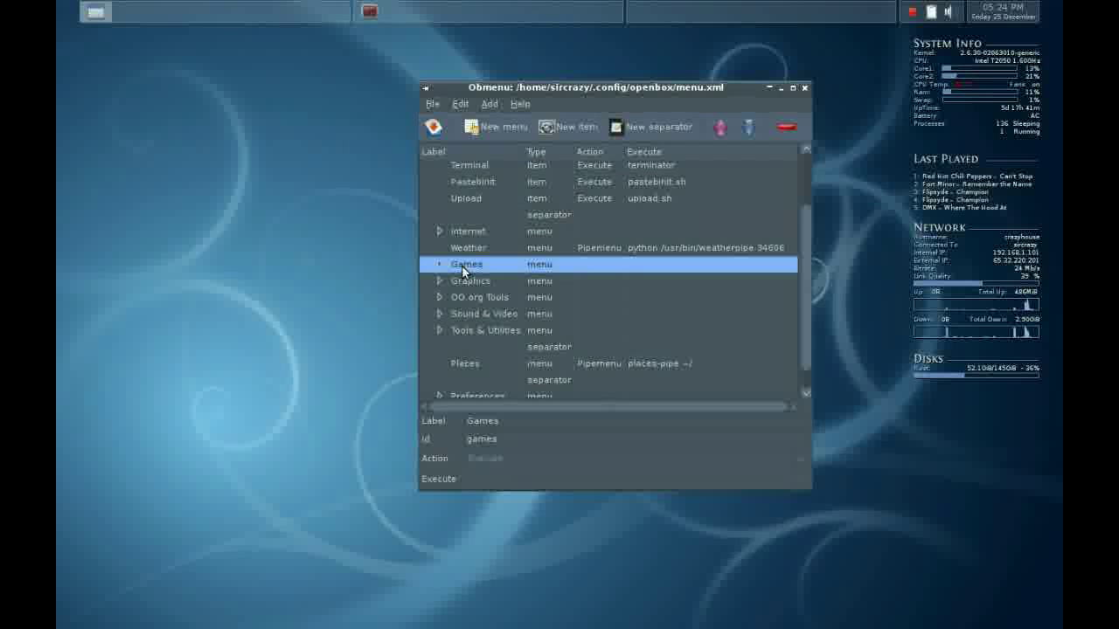
left_click(503, 131)
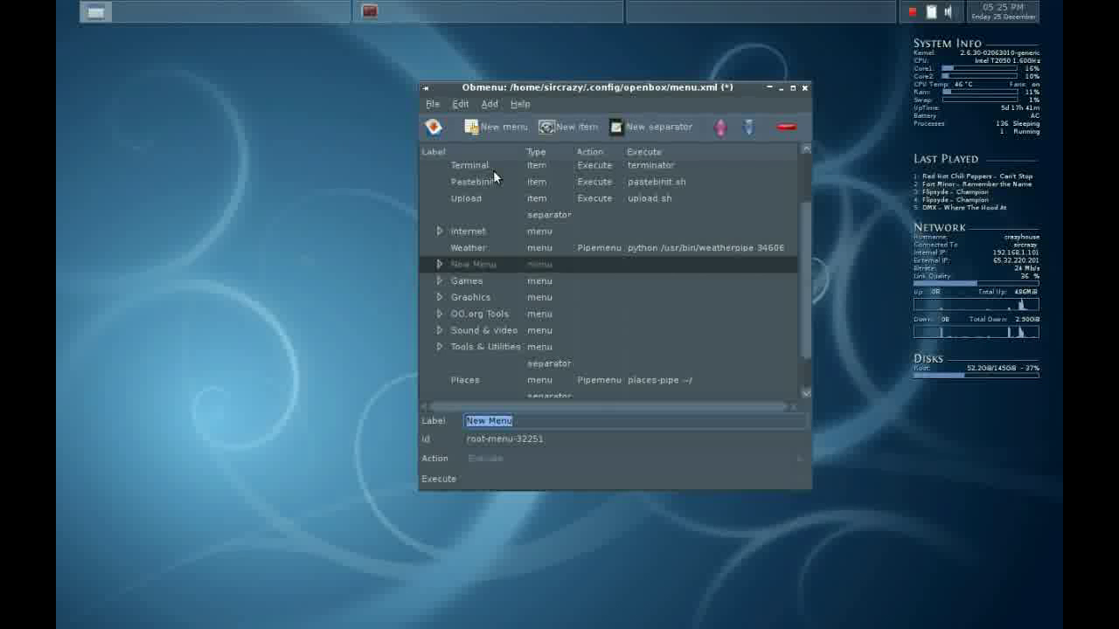
type("Video")
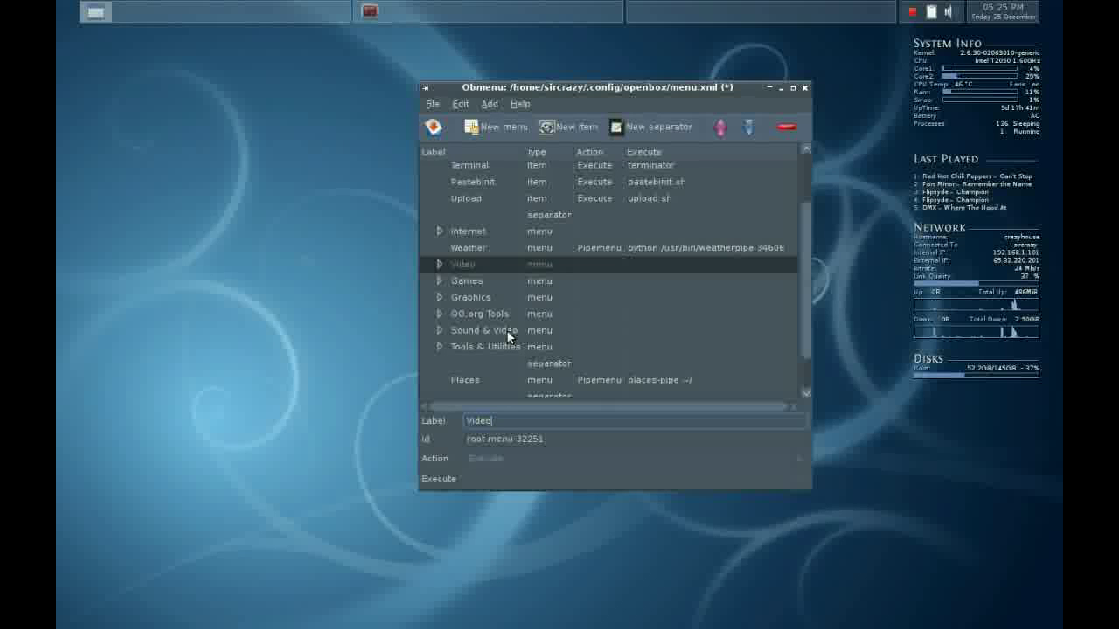
Step: Expand Sound & Video and Video, and check the existing PiTiVi entry's command
left_click(460, 332)
left_click(441, 330)
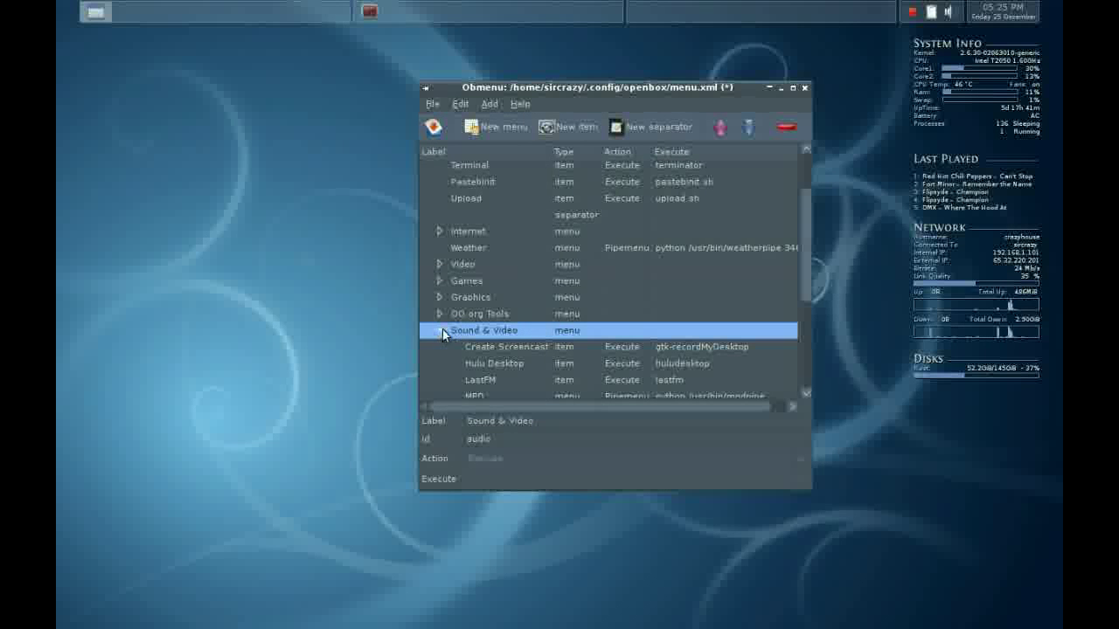
left_click(441, 264)
scroll(556, 279, "down", 2)
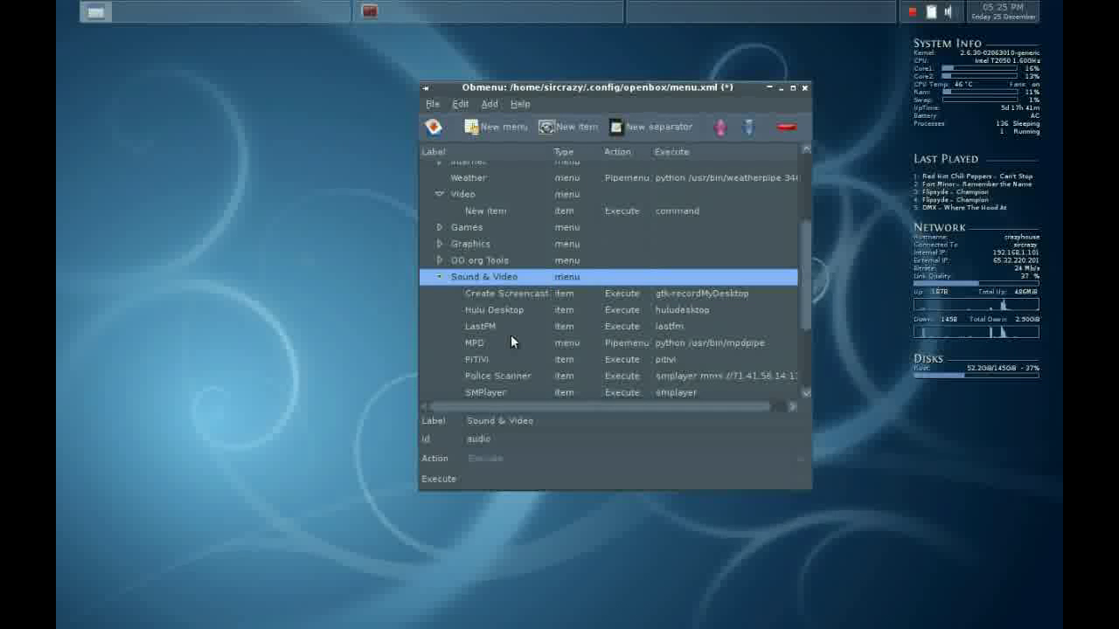
left_click(477, 361)
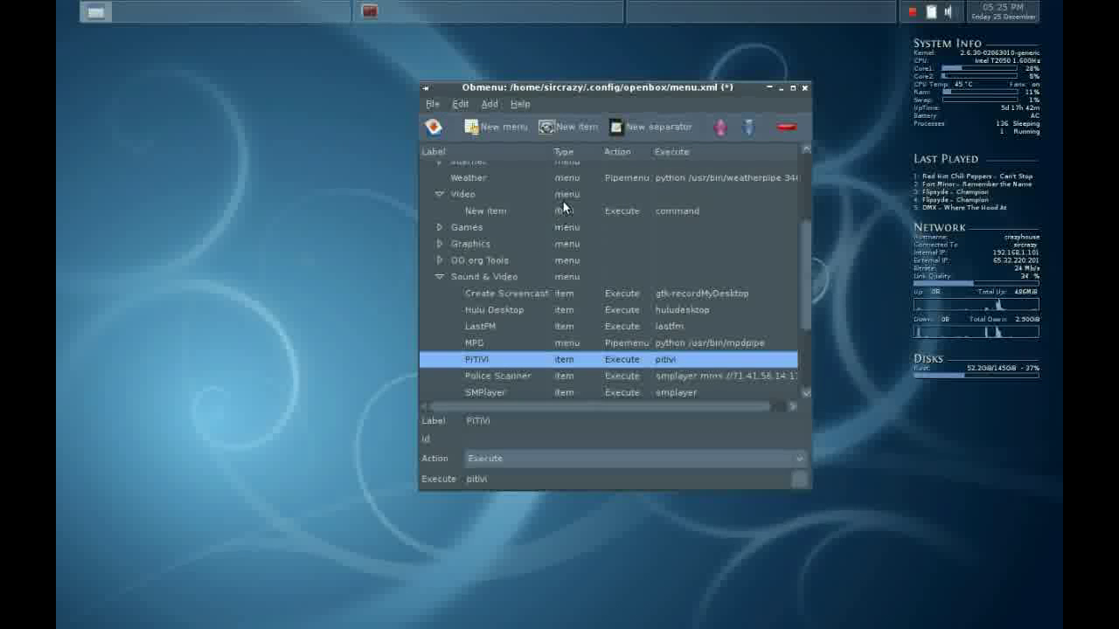
Step: Rename Video's new item to 'PiTiVi' with command pitivi, then save menu.xml
left_click(511, 205)
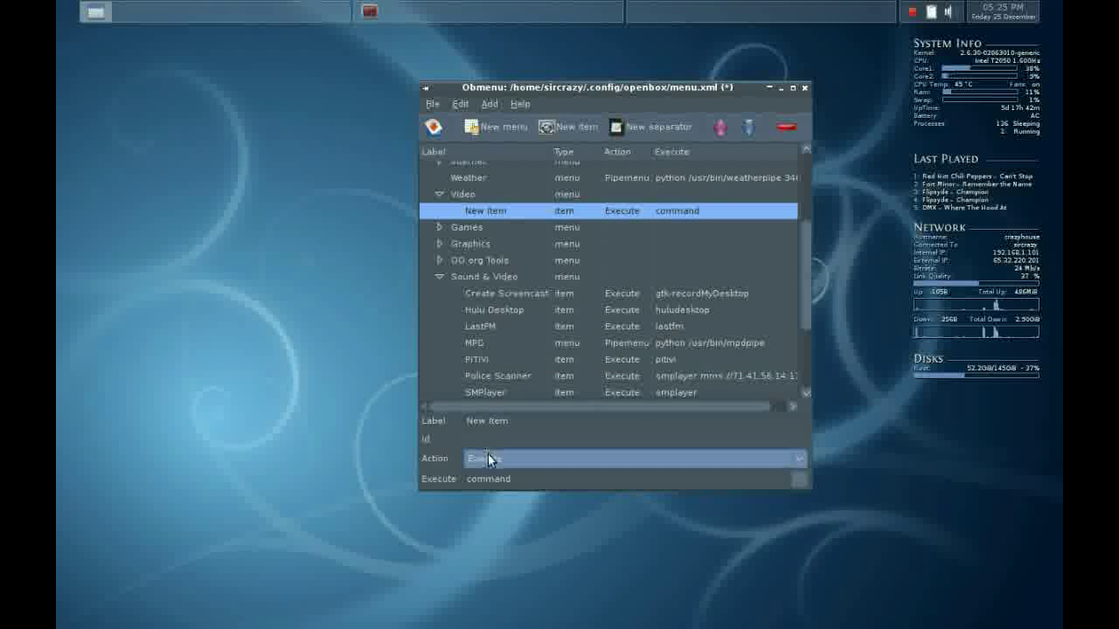
left_click_drag(560, 422, 491, 411)
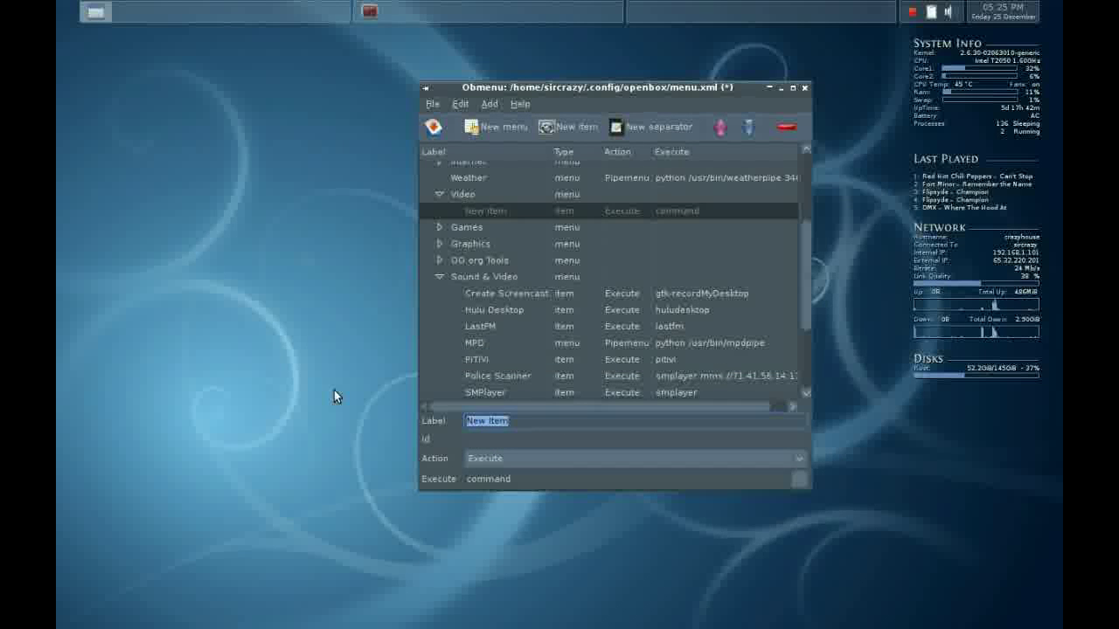
type("P")
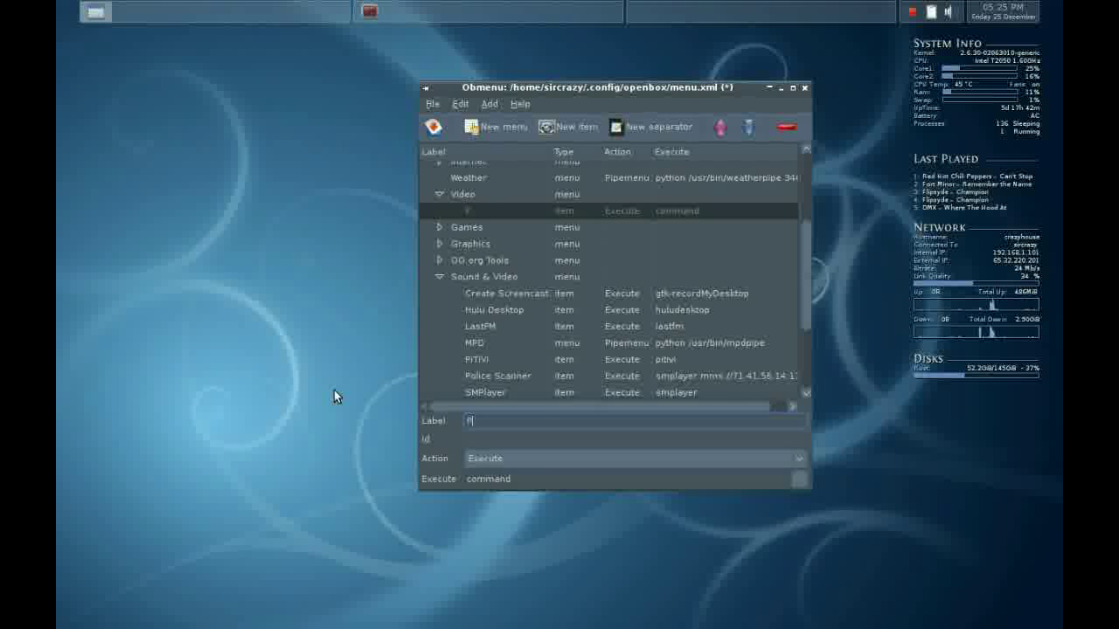
type("ilTiVi")
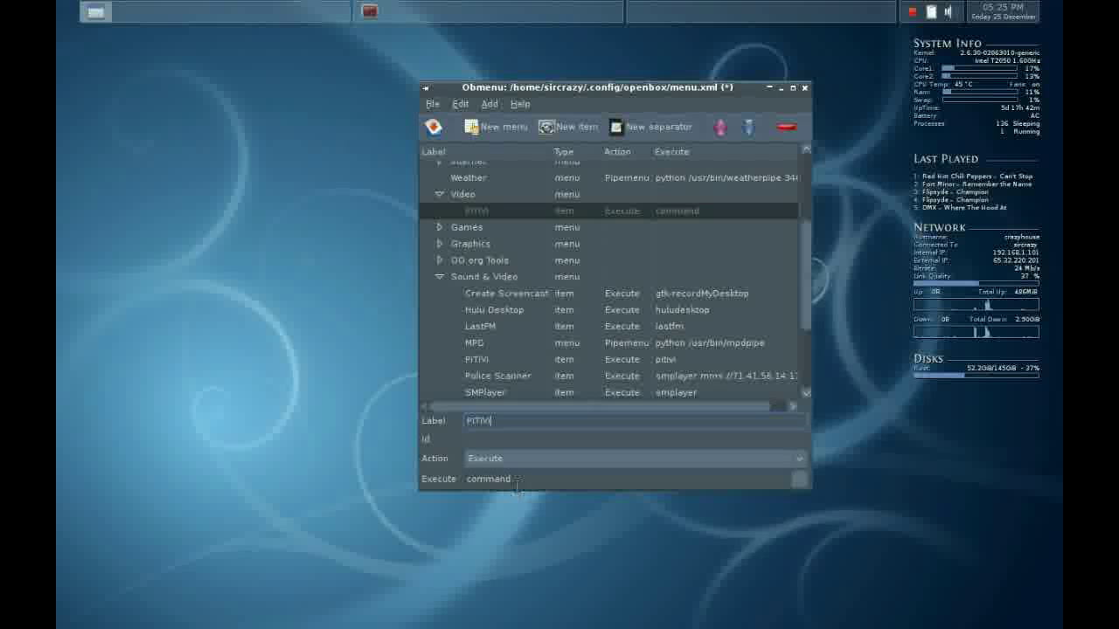
key("Tab")
key("Tab")
key("Tab")
type("pitivi")
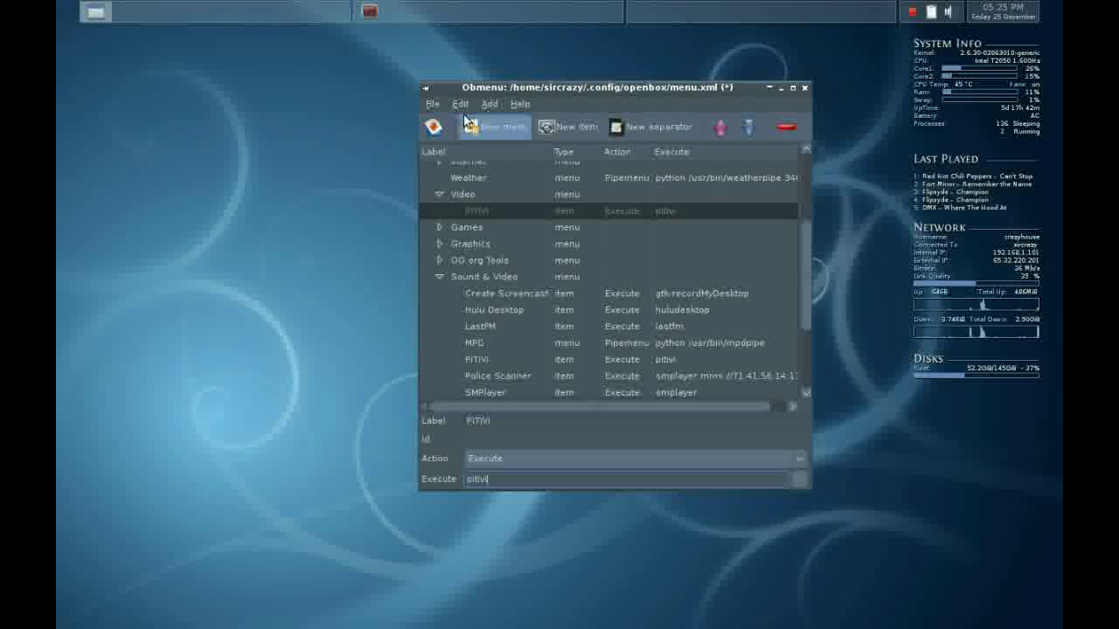
left_click(433, 126)
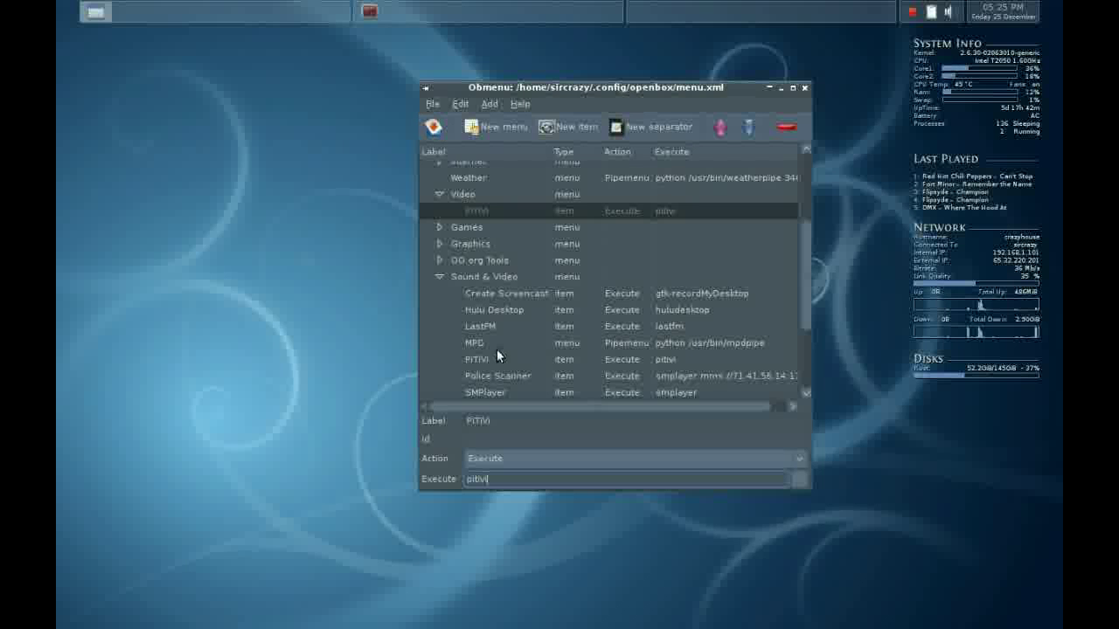
Step: Remove the old PiTiVi entry from Sound & Video and select PiTiVi under Video
left_click(486, 359)
left_click(788, 127)
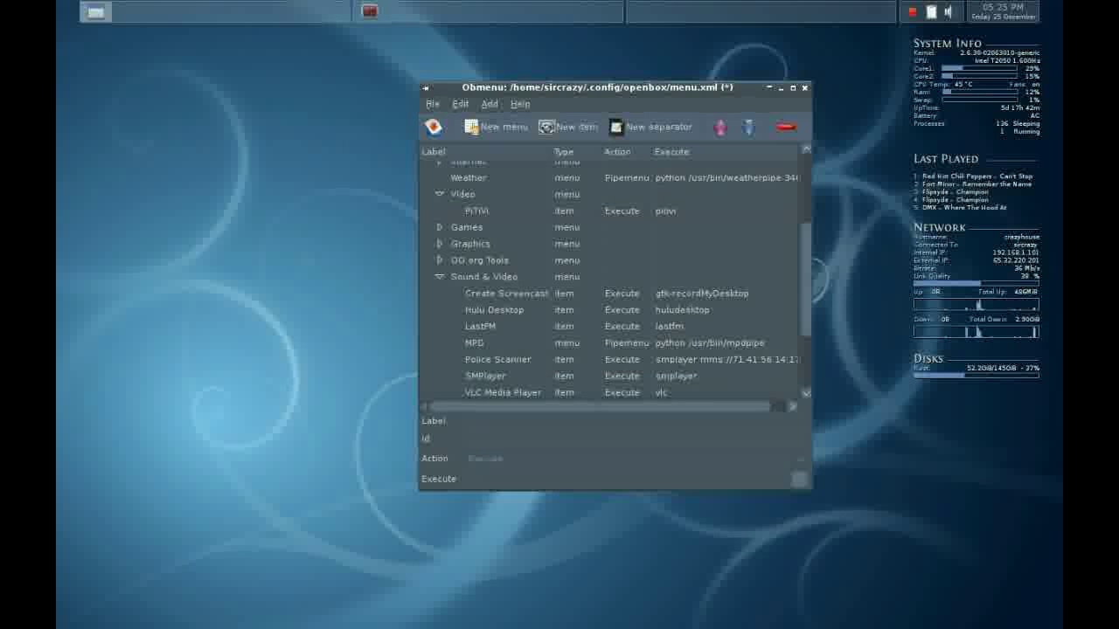
left_click(464, 207)
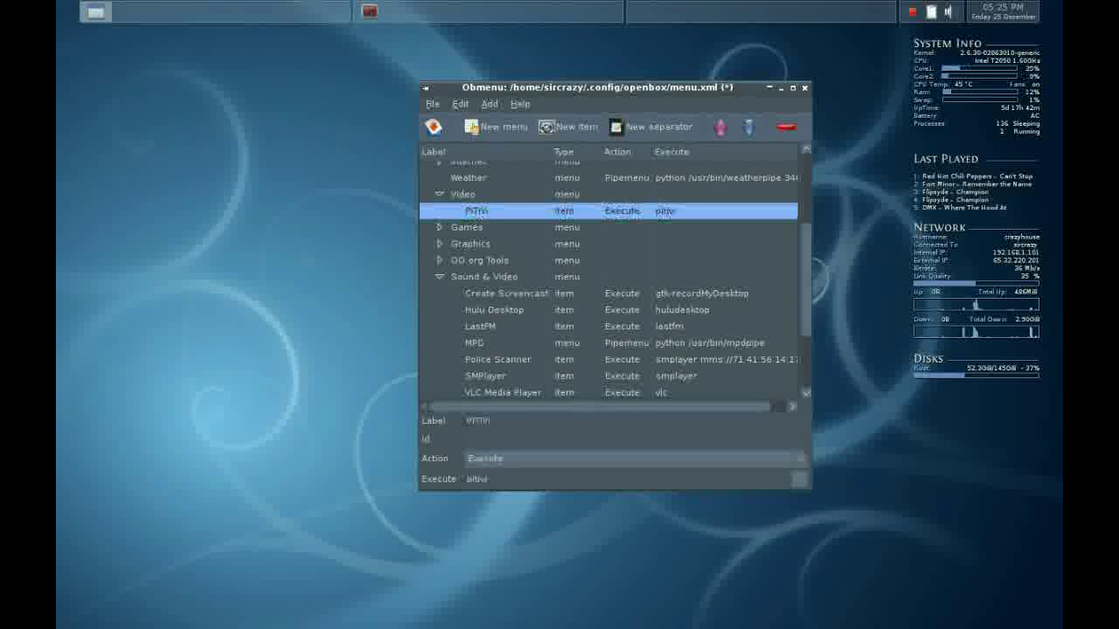
Step: Add a 'VLC Media Player' item running vlc to the Video submenu and save
left_click(578, 123)
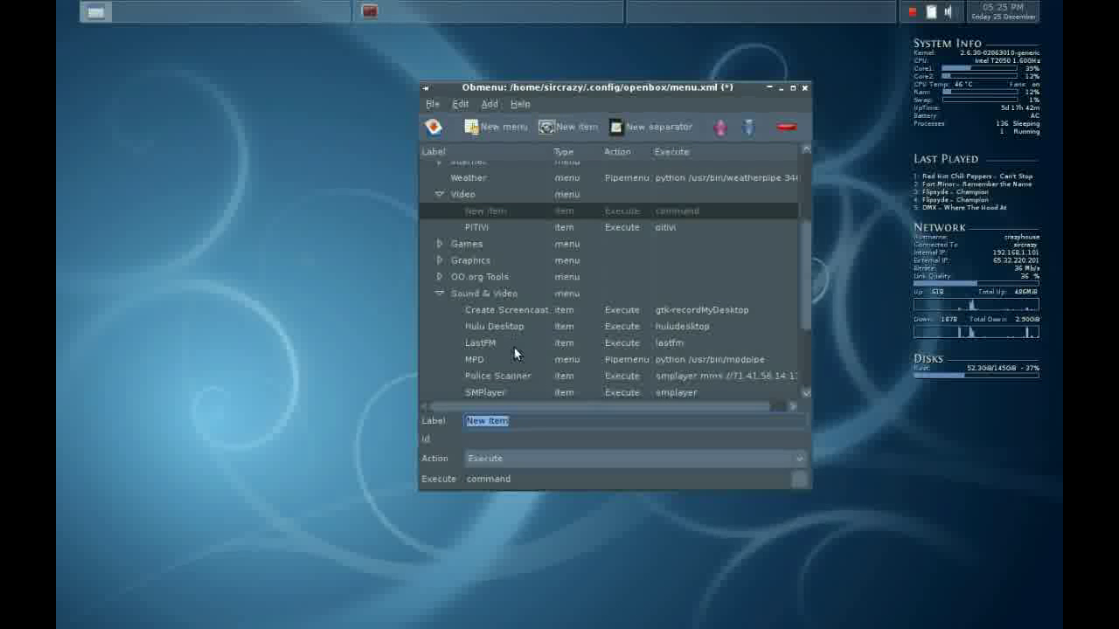
type("VLC")
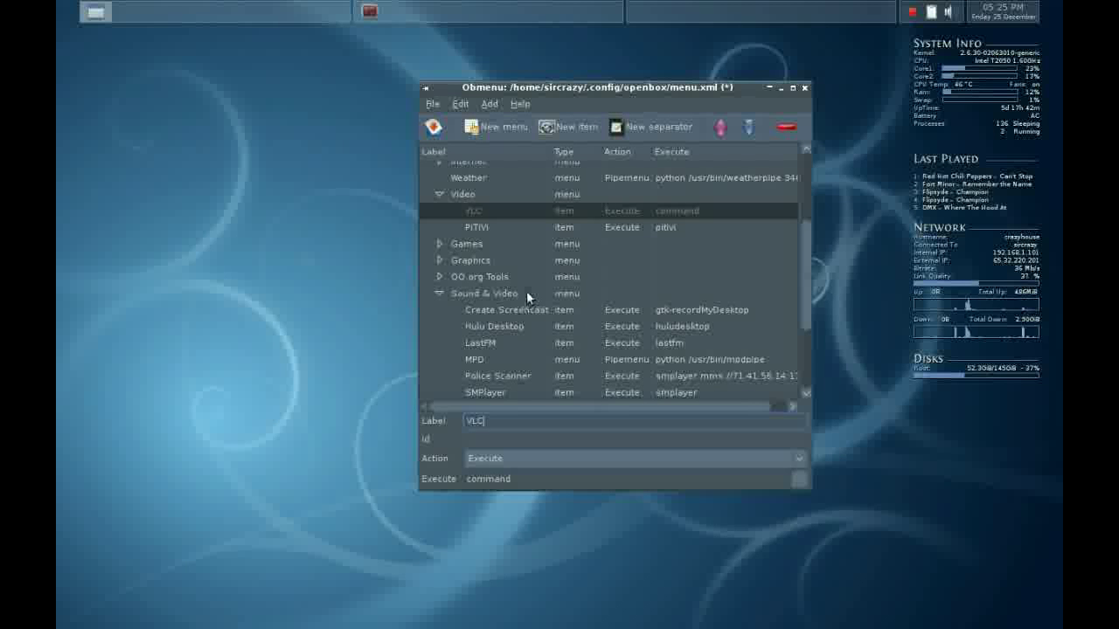
scroll(527, 297, "down", 1)
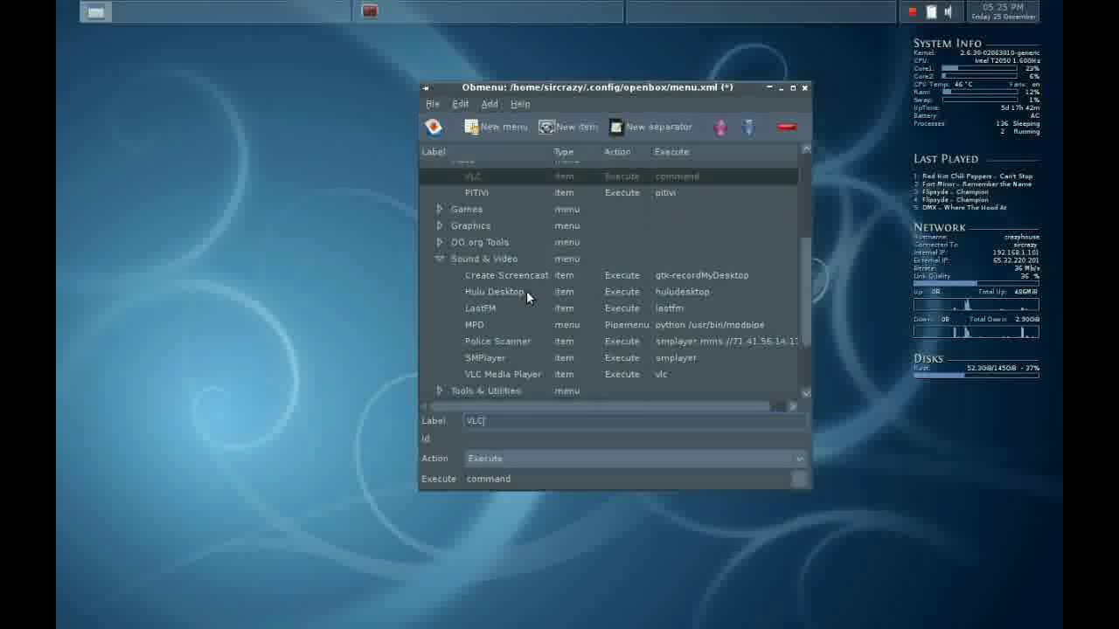
type("Media P")
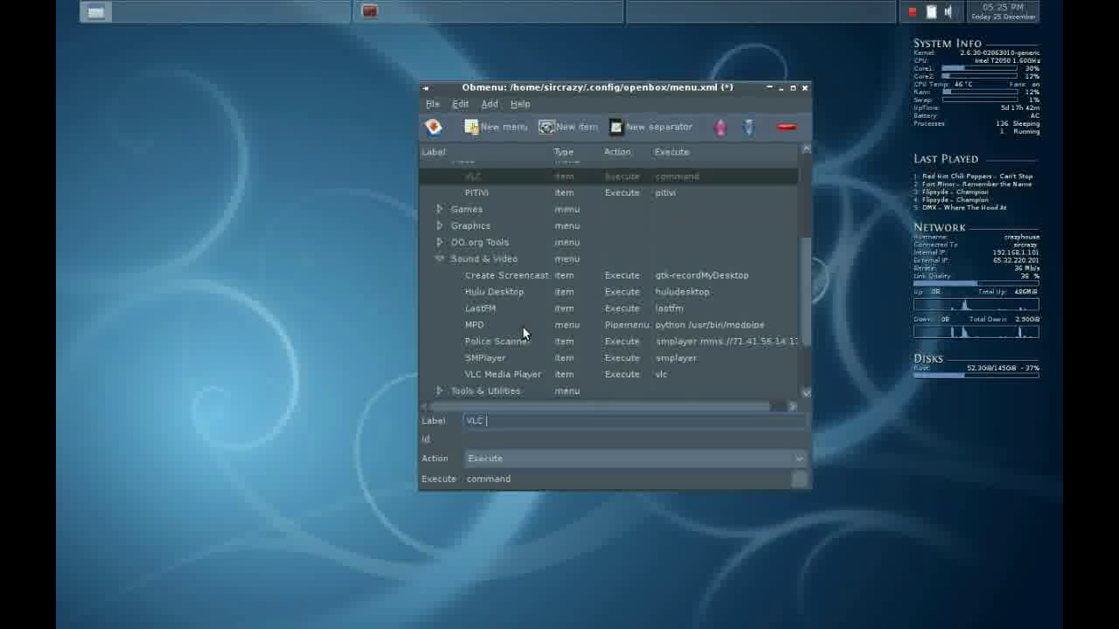
type("layer")
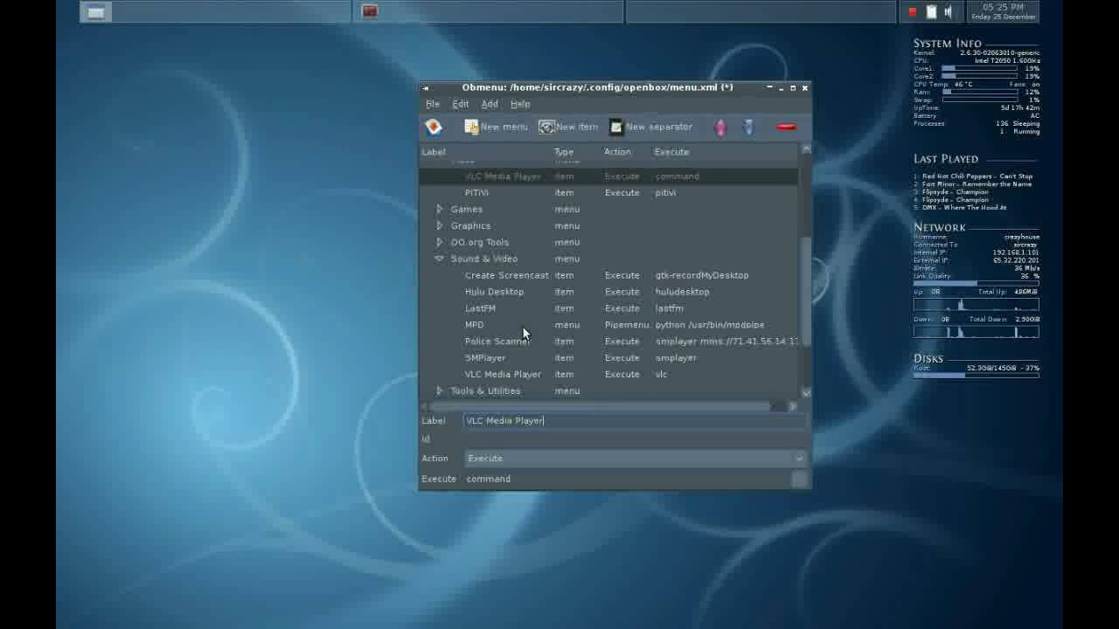
key("Tab")
key("Tab")
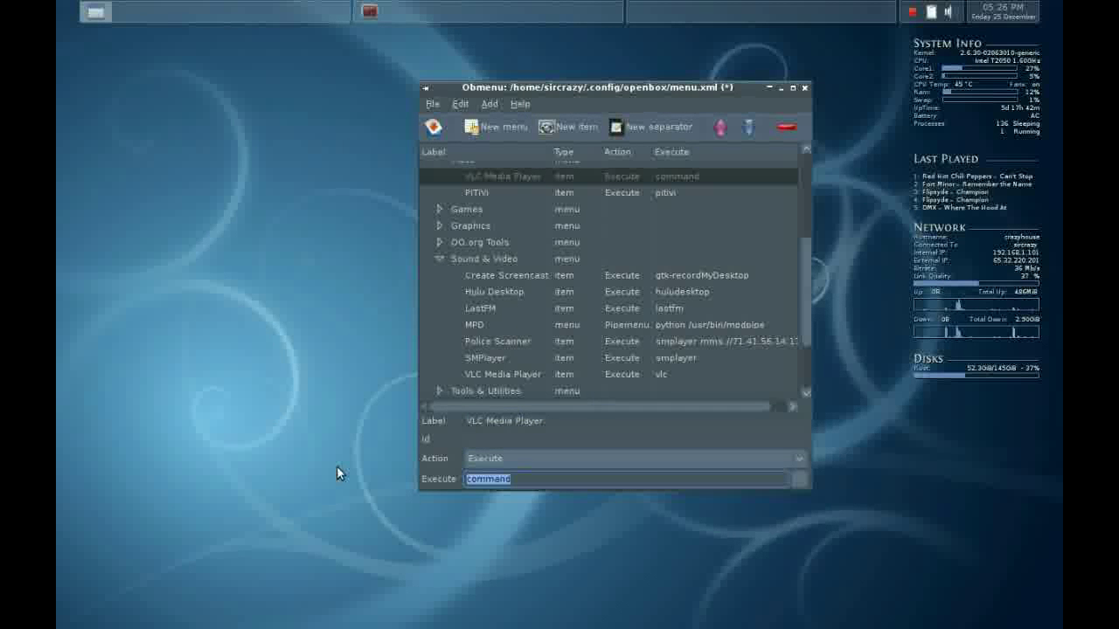
type("vlc")
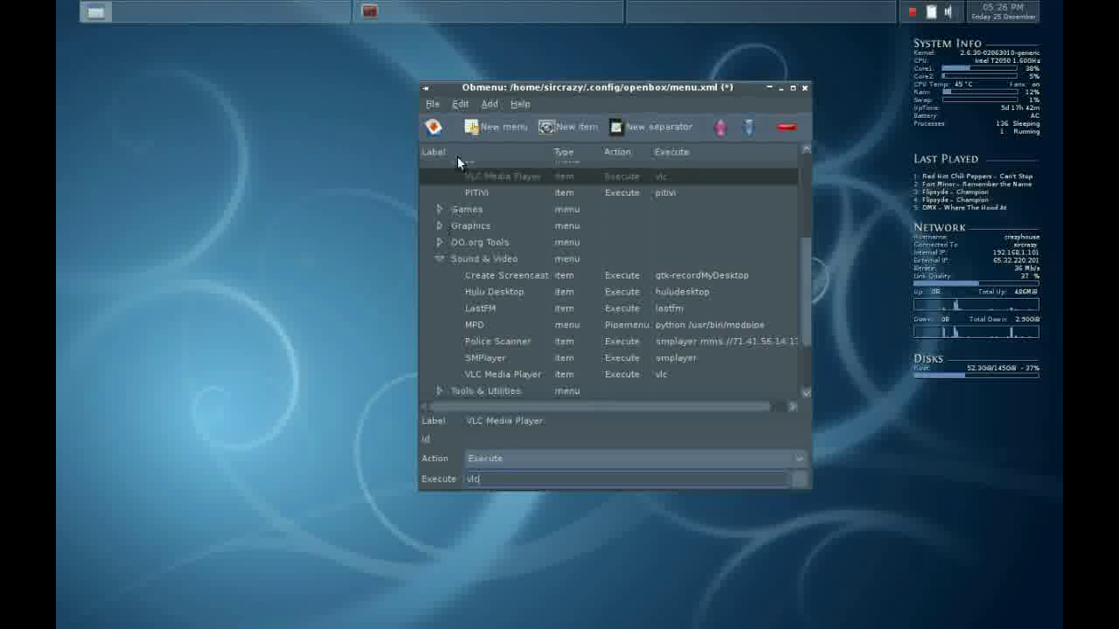
left_click(427, 131)
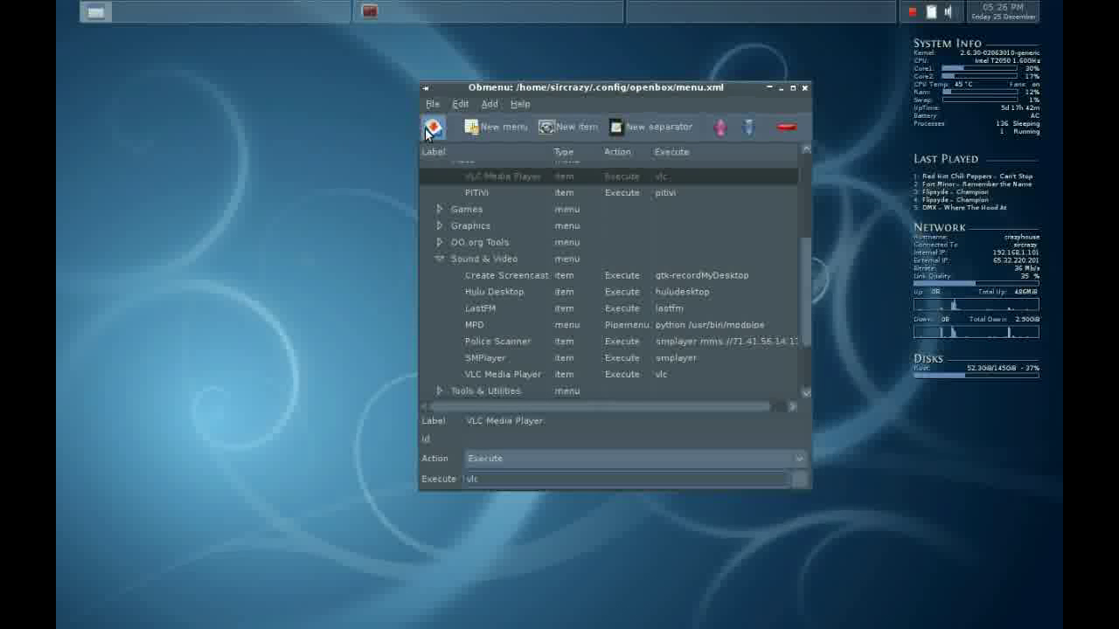
Step: Move VLC Media Player below PiTiVi, save, and confirm the desktop Video submenu lists both
left_click(743, 129)
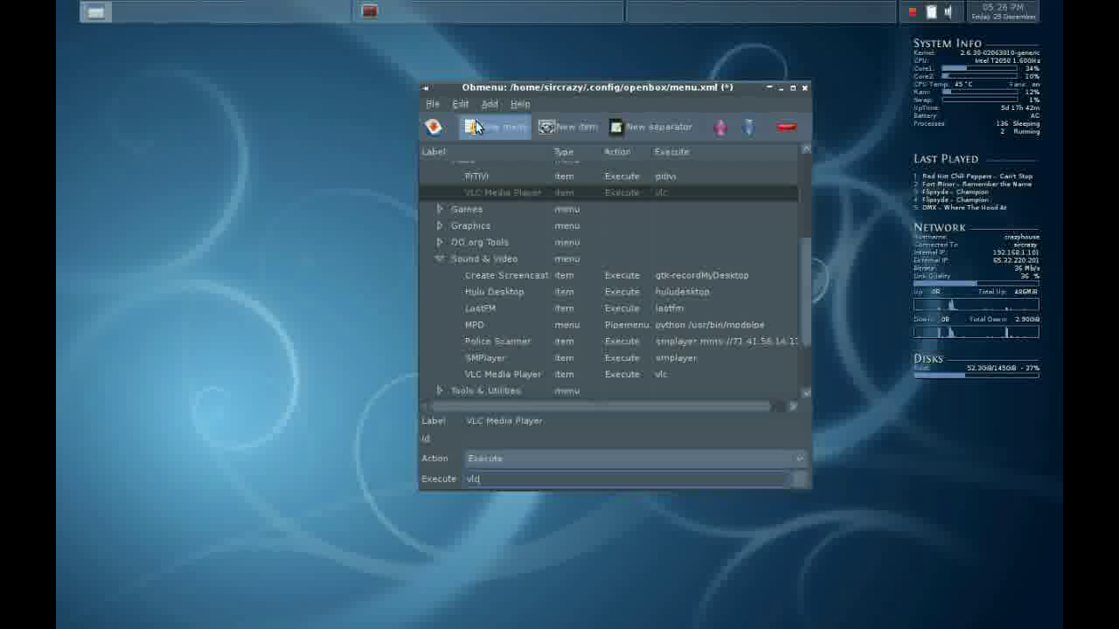
left_click(433, 126)
right_click(134, 123)
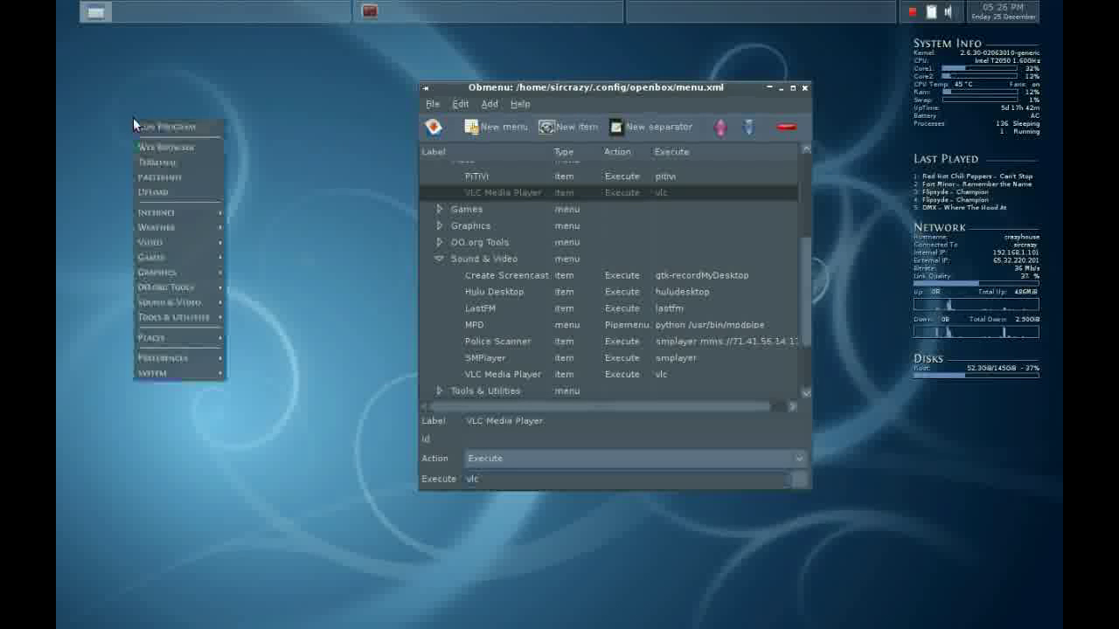
mouse_move(199, 253)
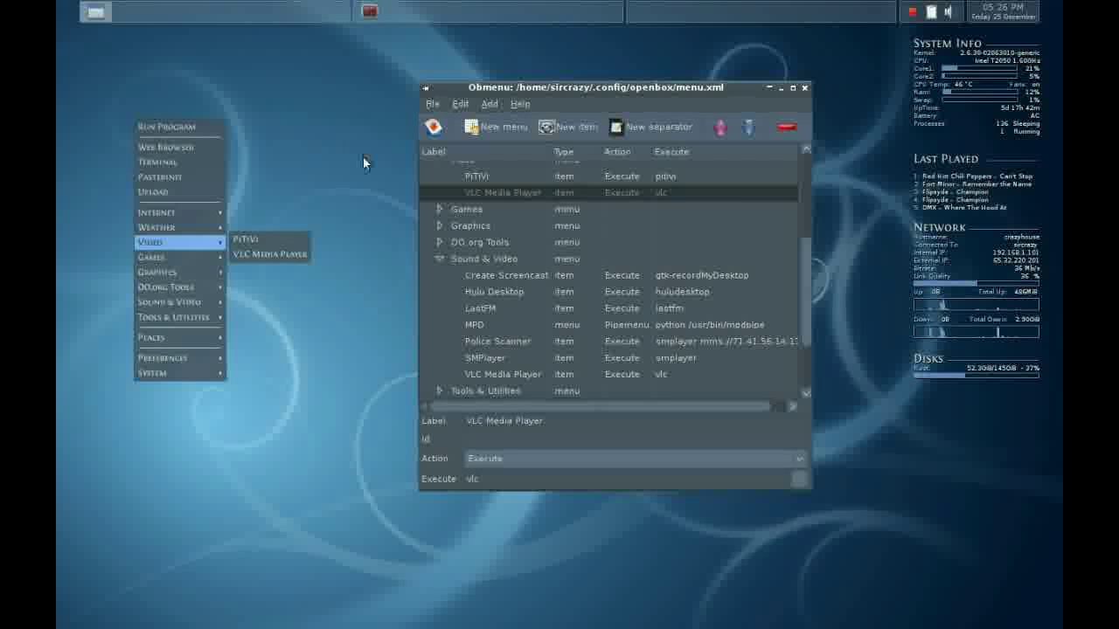
key("Escape")
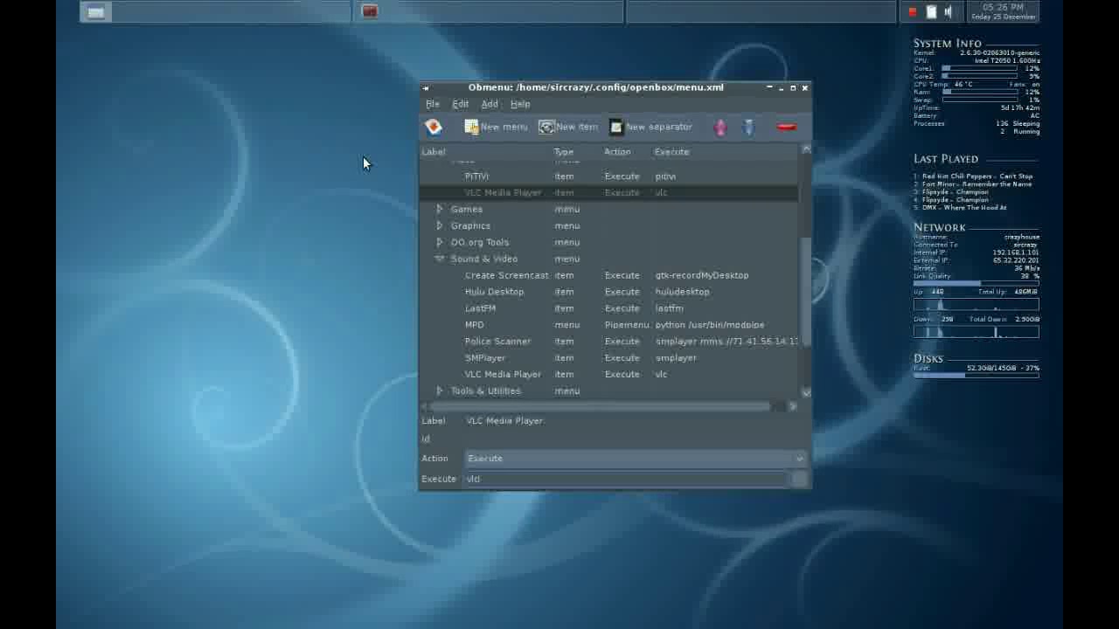